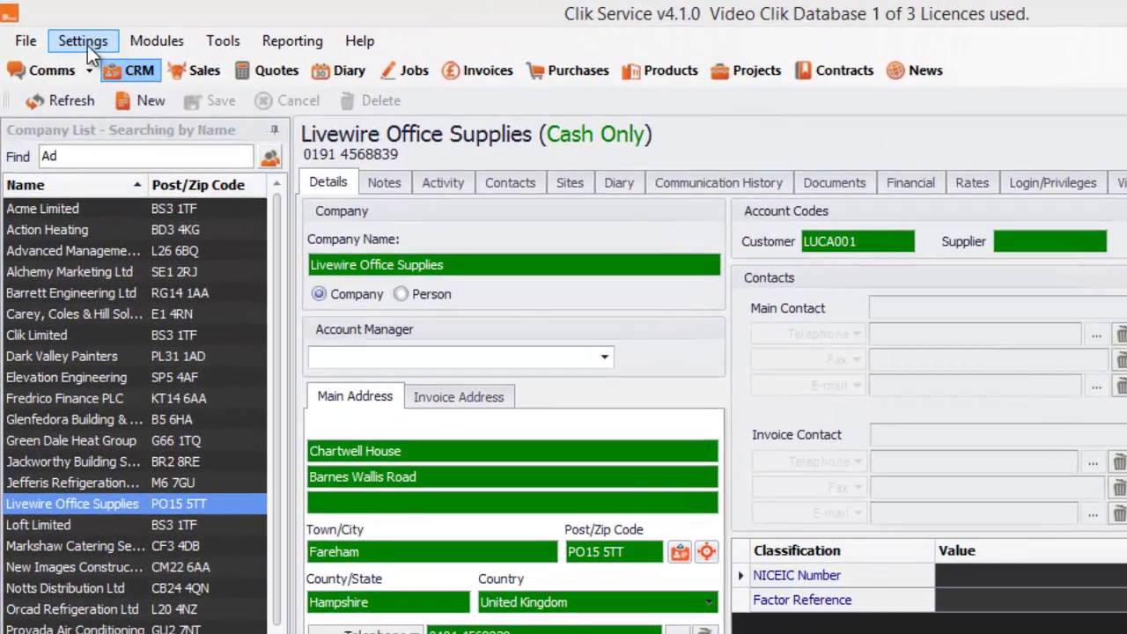
Go to the Action List settings and create a new empty action list
click(72, 34)
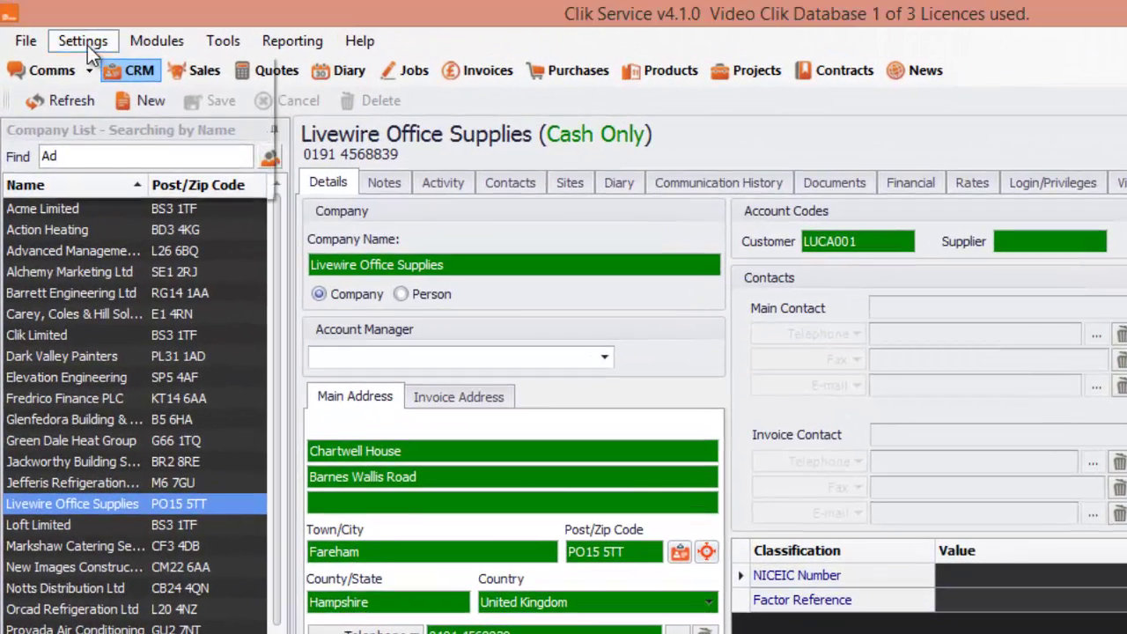
click(97, 69)
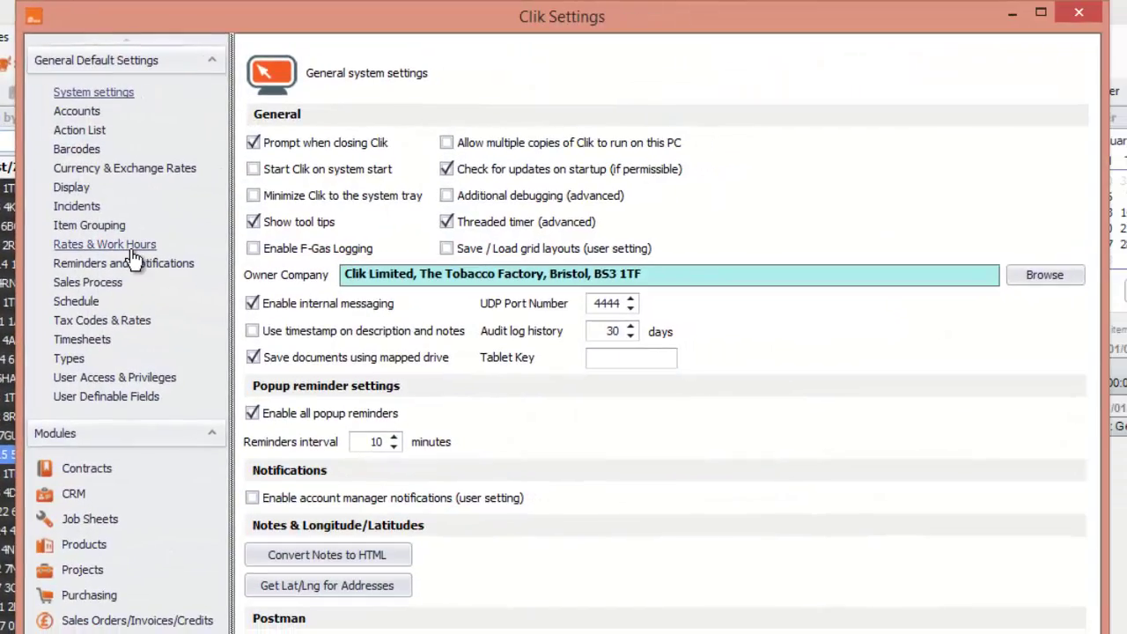
click(86, 132)
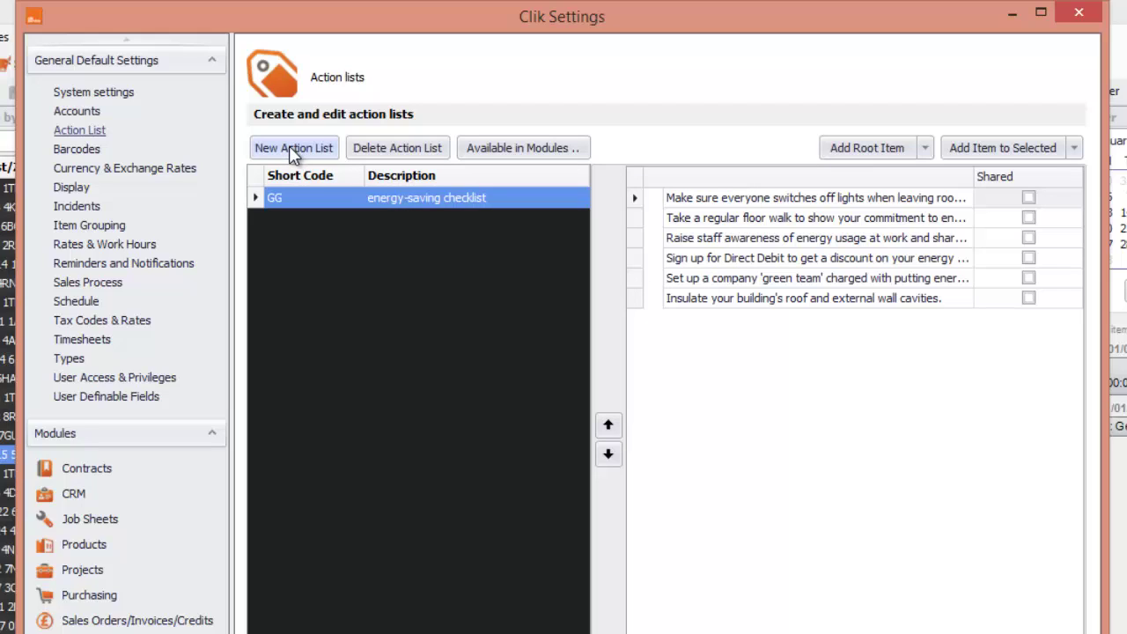
click(291, 150)
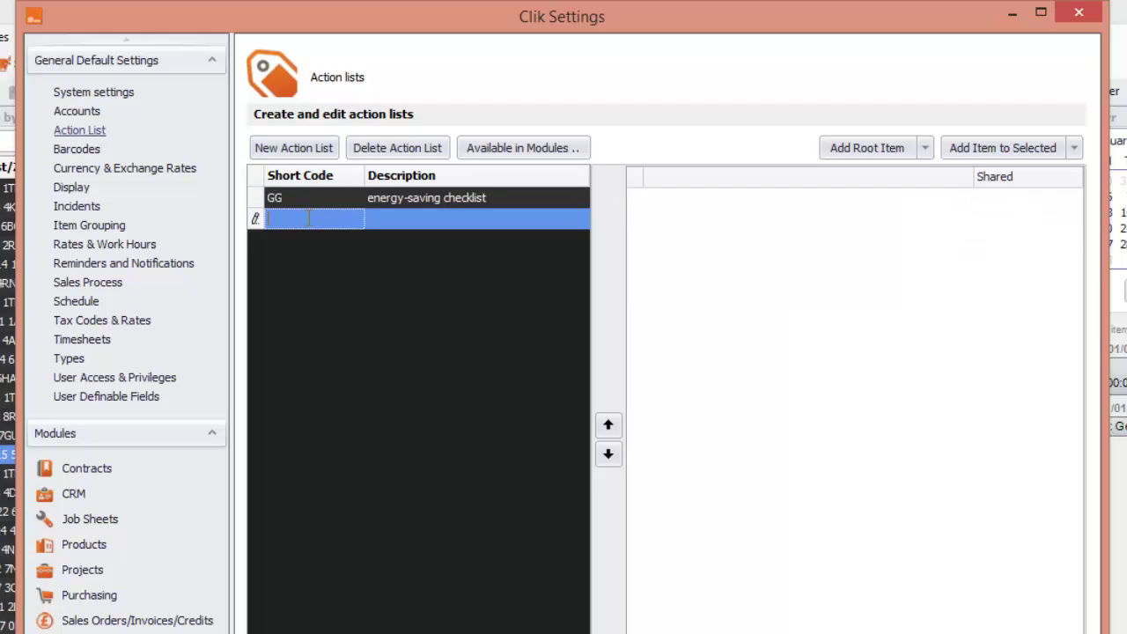
Give the new list short code GS and description 'Gas Safety'
text(GS)
click(432, 215)
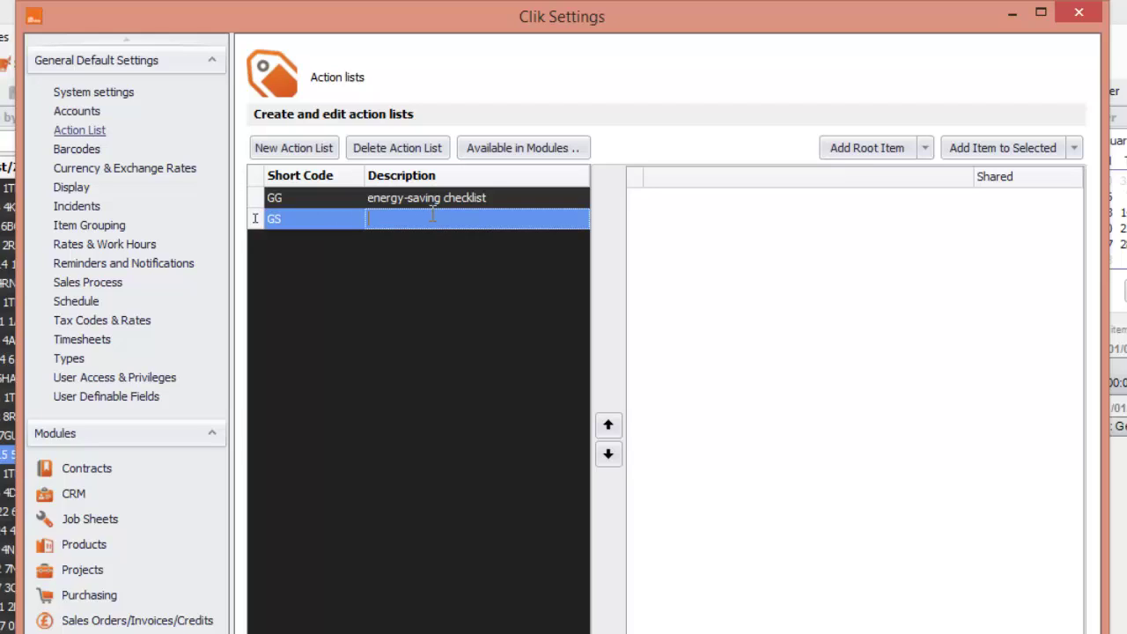
text(Gas Safety)
click(529, 267)
click(925, 149)
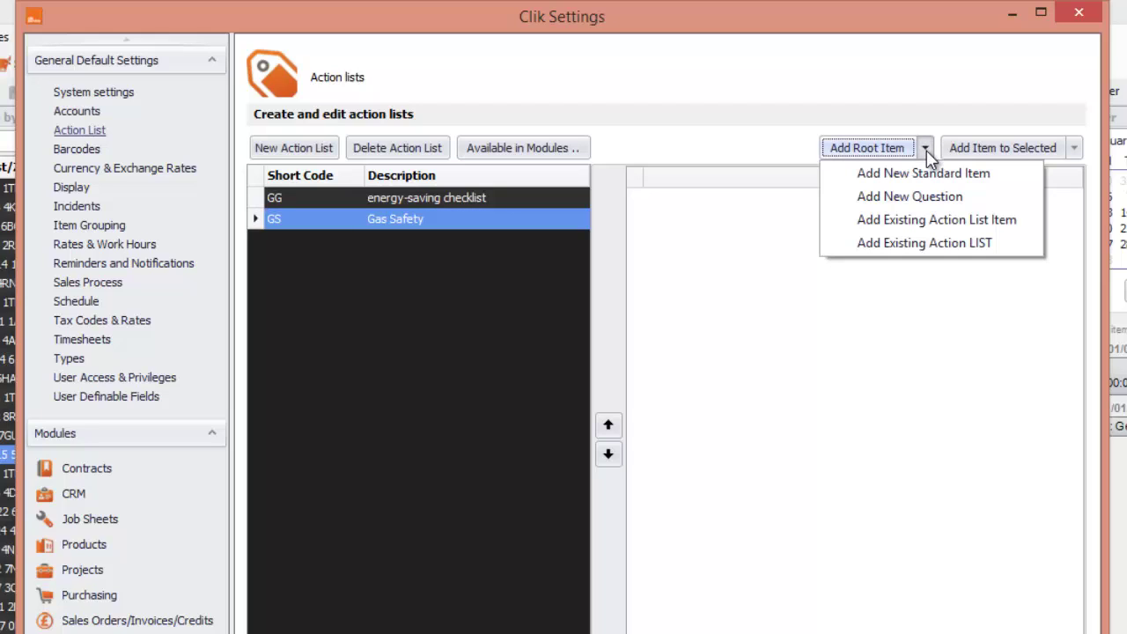
Add the root question 'IS the gas boiler working?' to the Gas Safety list
click(923, 198)
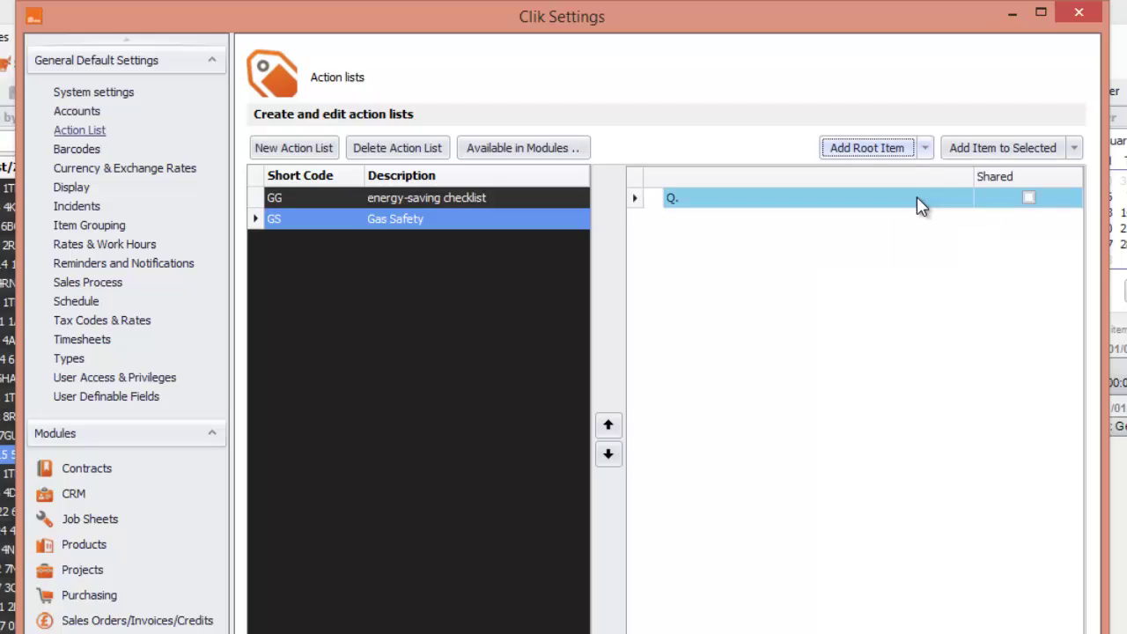
click(754, 200)
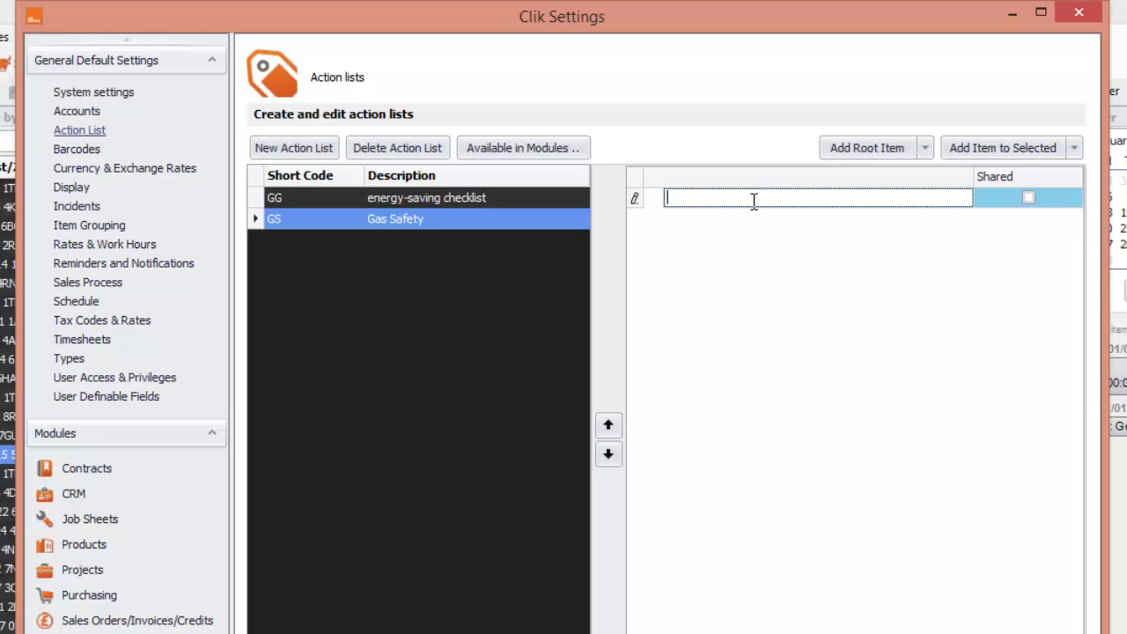
text(IS the gas boiler working?)
Add the answer 'Yes' under the boiler question
click(1075, 148)
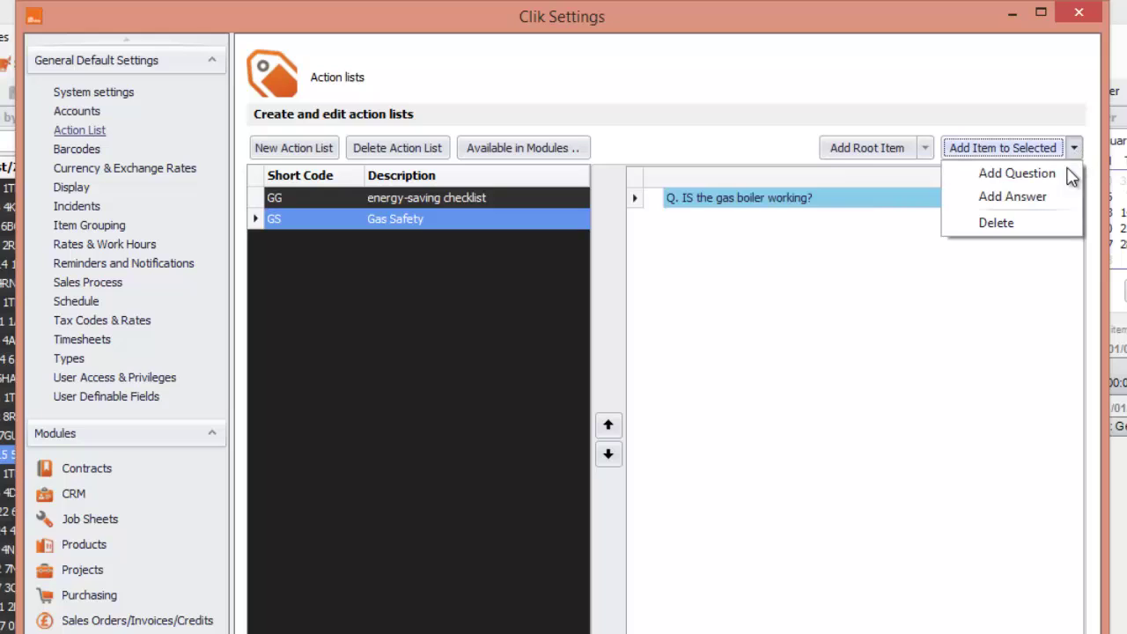
click(981, 202)
click(831, 219)
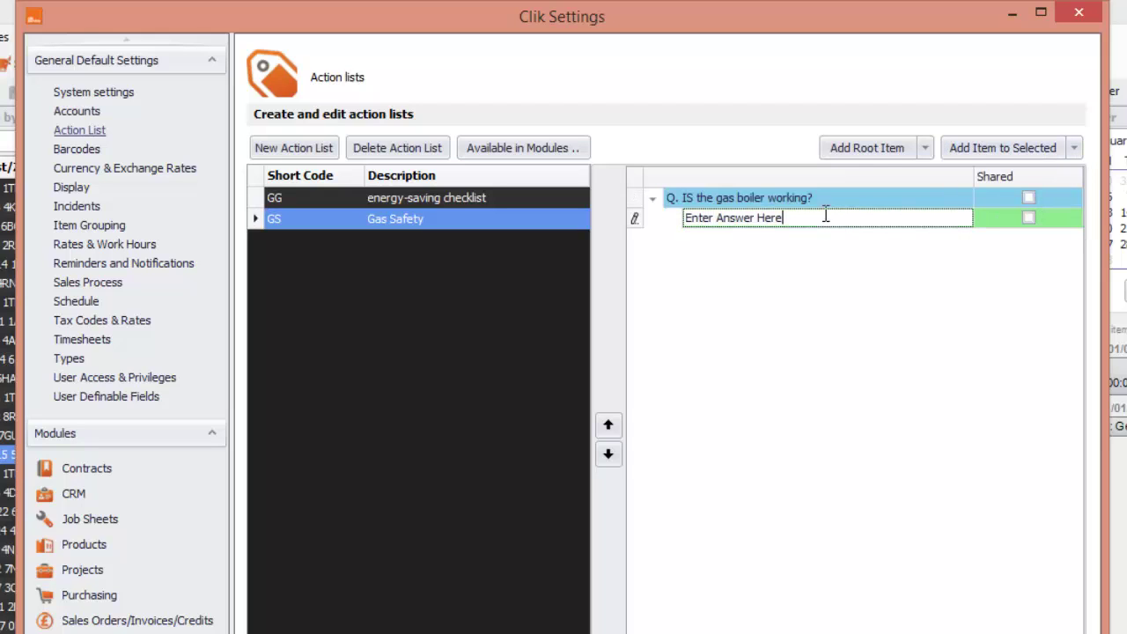
drag(823, 215, 661, 218)
key(BackSpace)
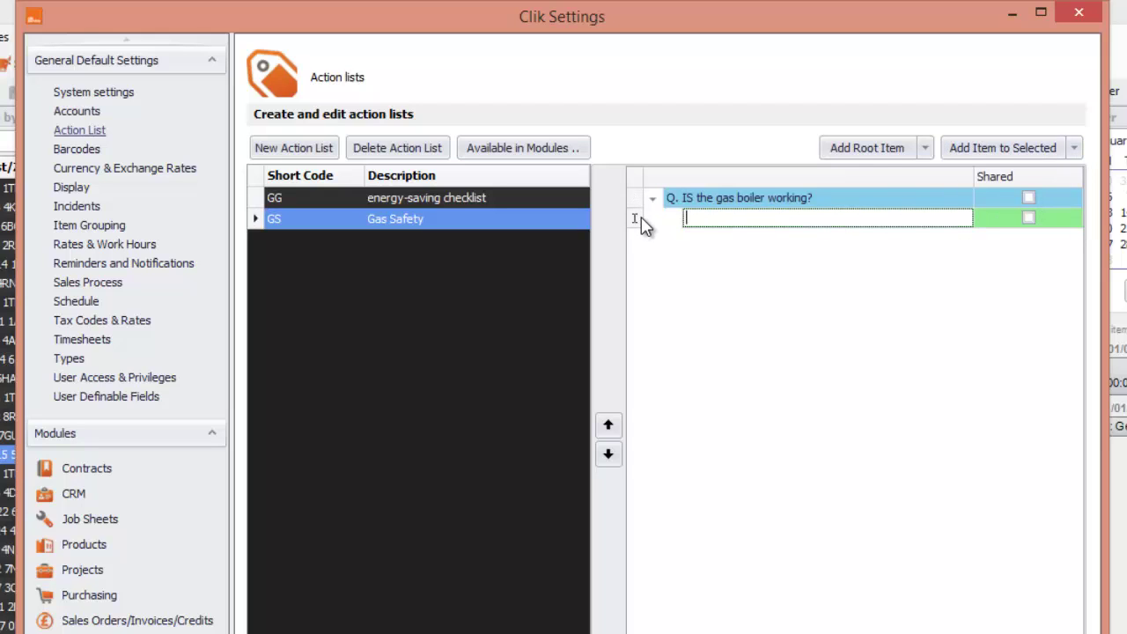
text(Yes)
click(759, 255)
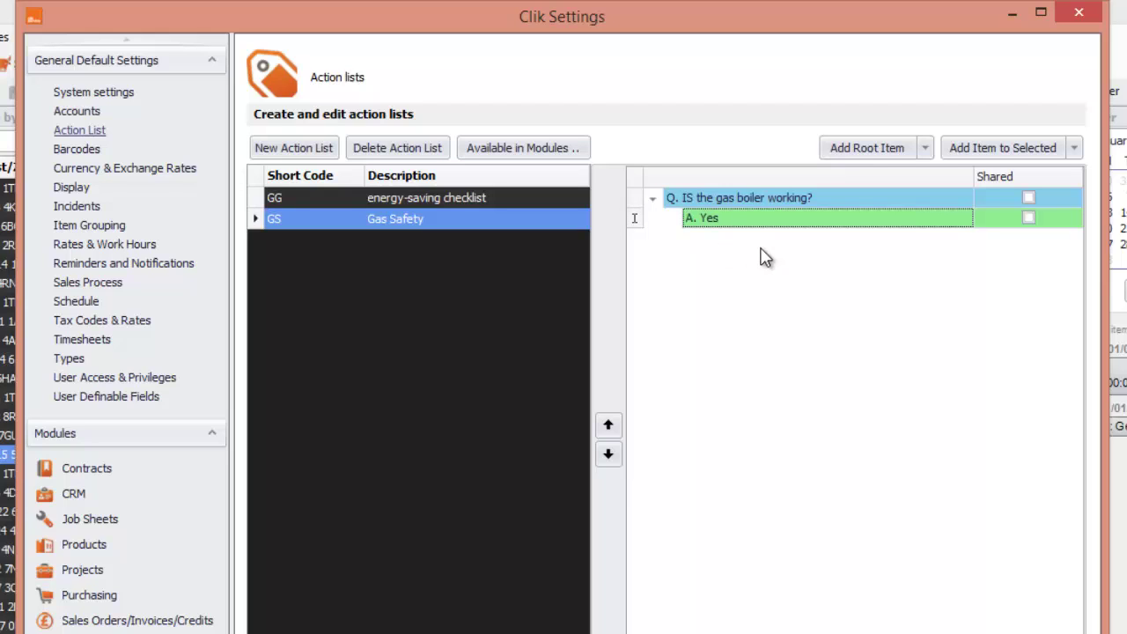
Add a second answer 'No' under the boiler question
click(1075, 148)
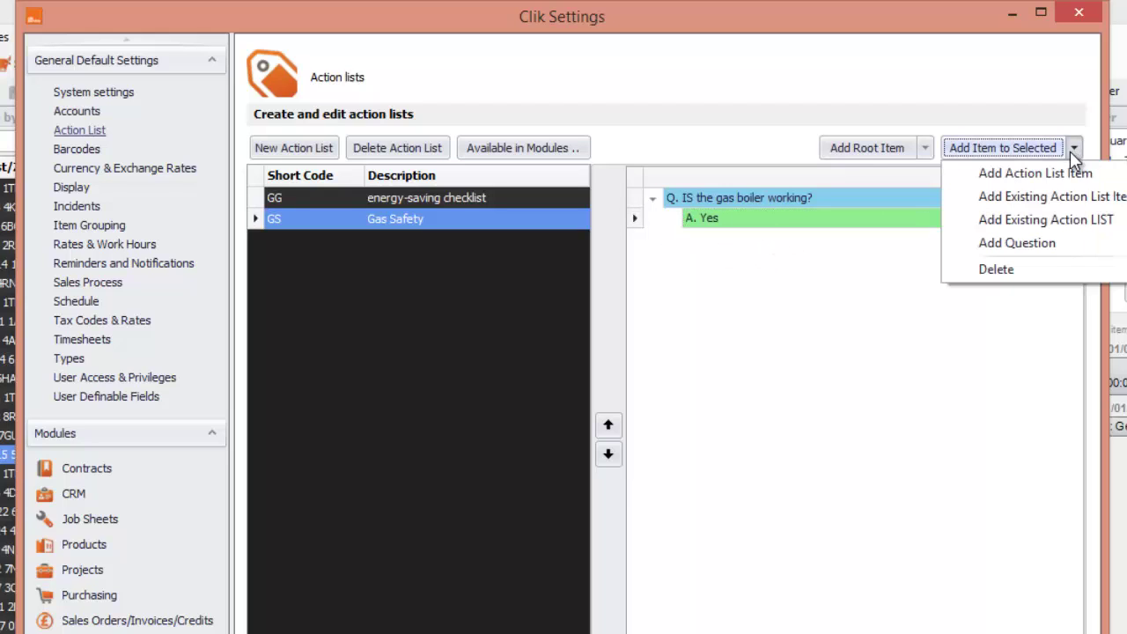
click(974, 132)
click(821, 197)
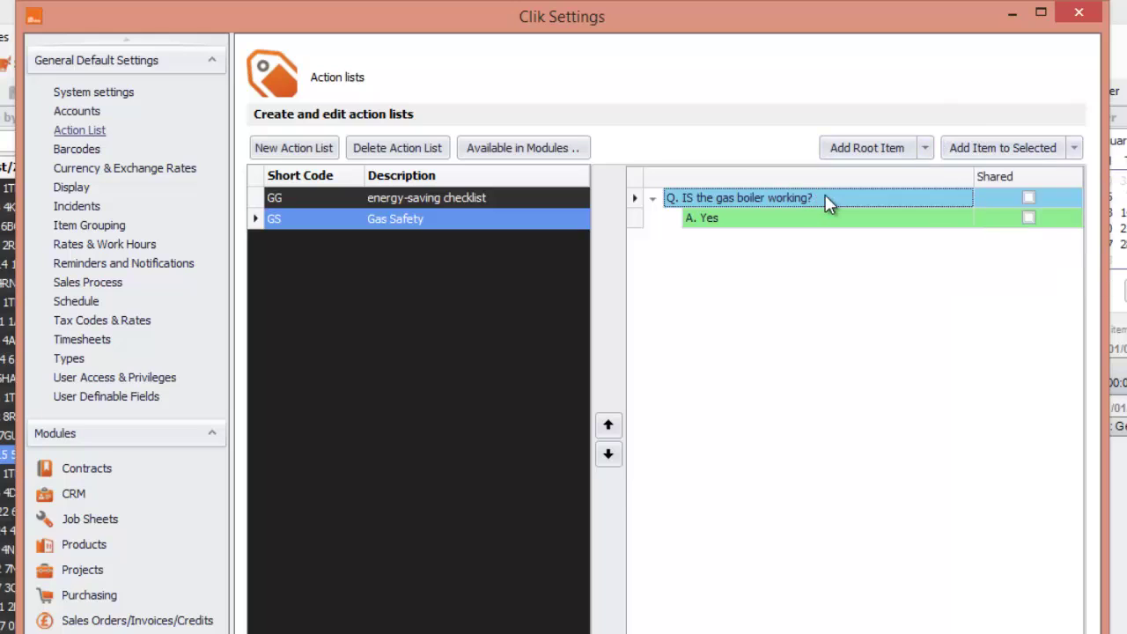
click(1075, 150)
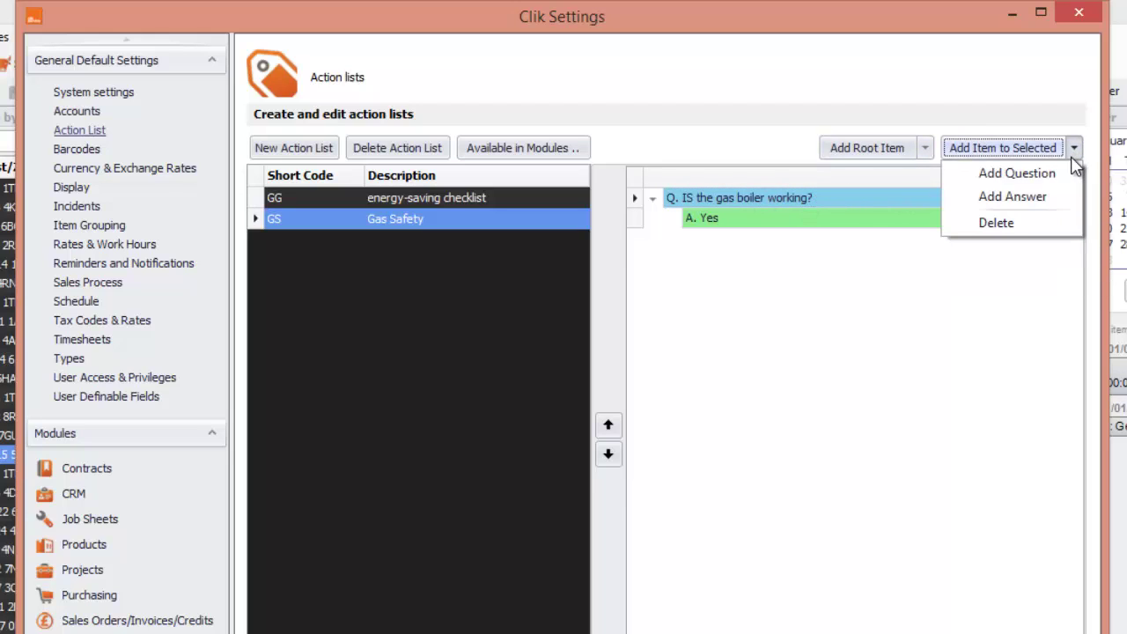
click(1013, 196)
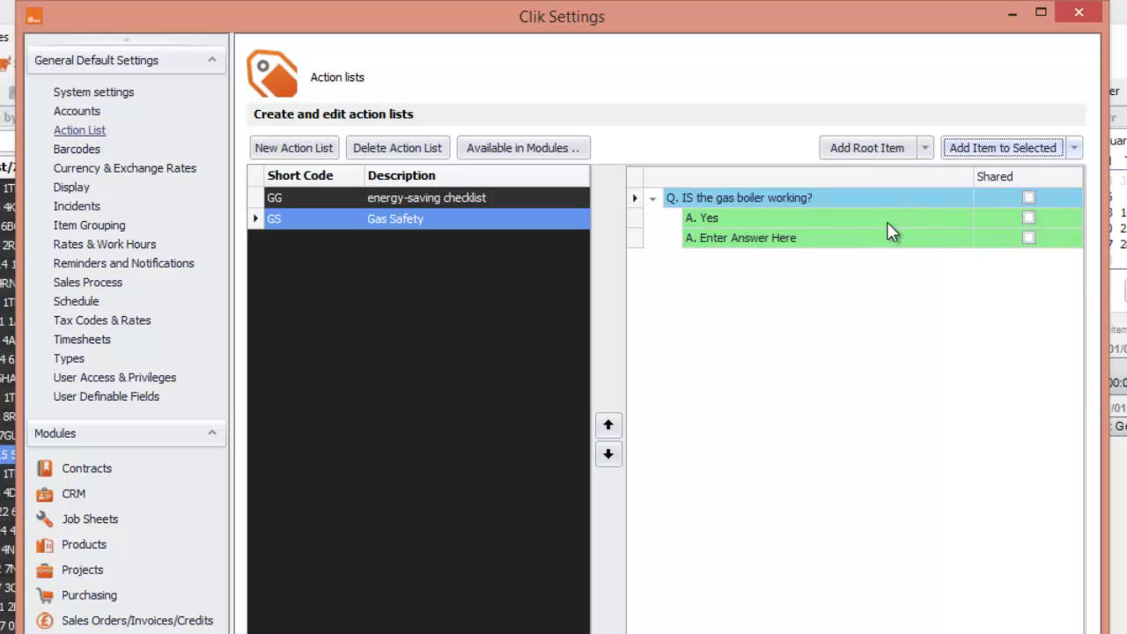
click(793, 240)
double_click(771, 238)
click(786, 238)
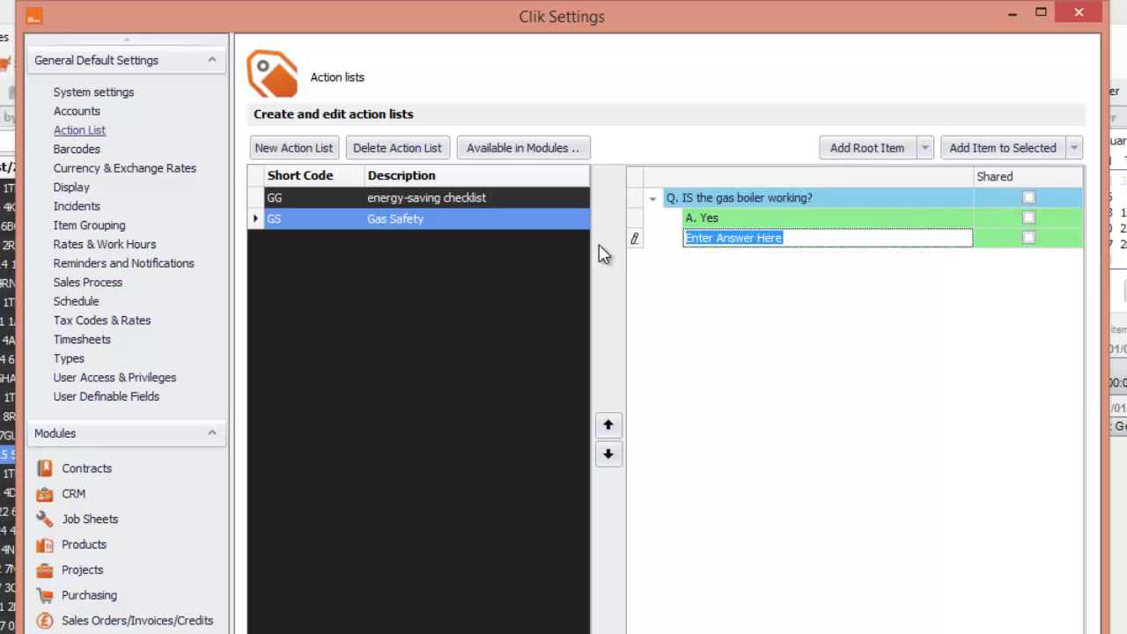
text(No)
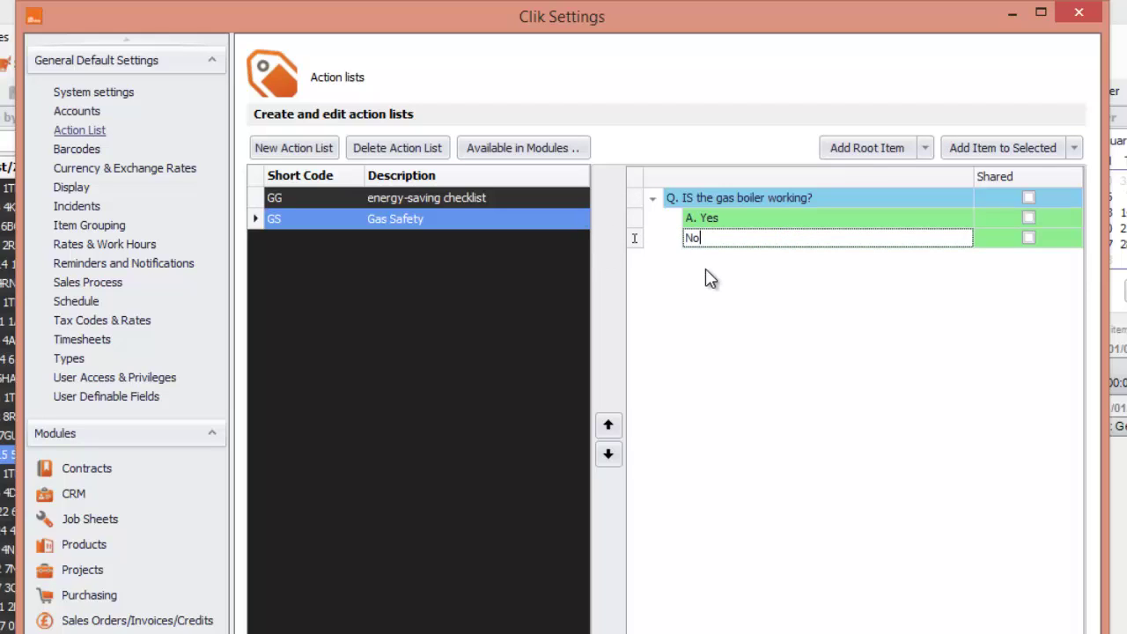
key(Return)
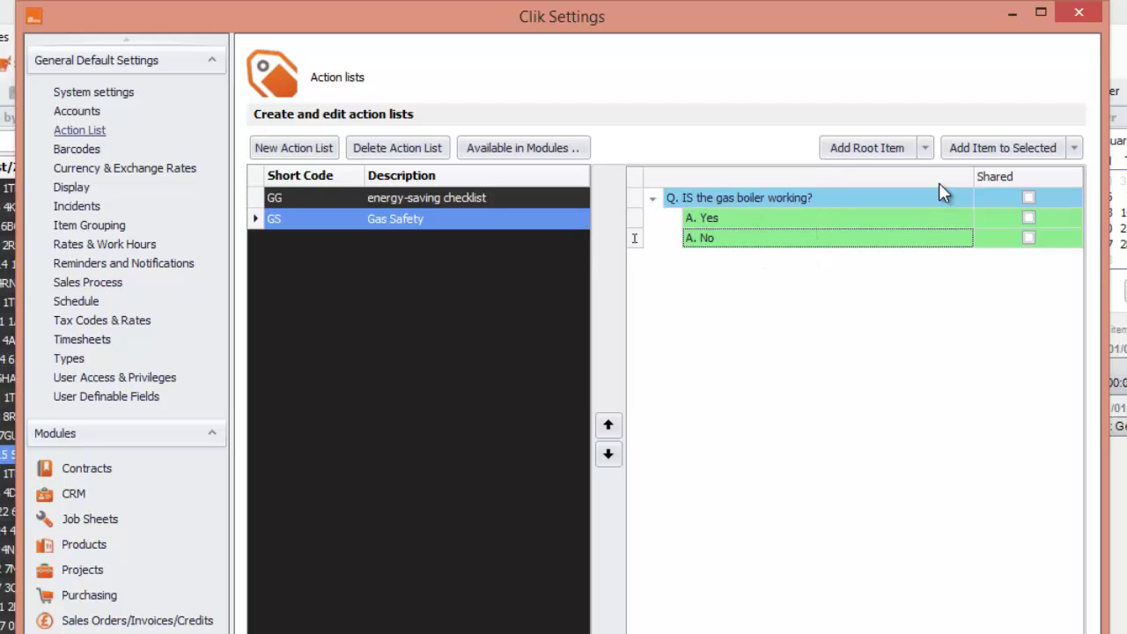
Add a standard root item below the boiler question and type 'Tested' as its text
click(927, 150)
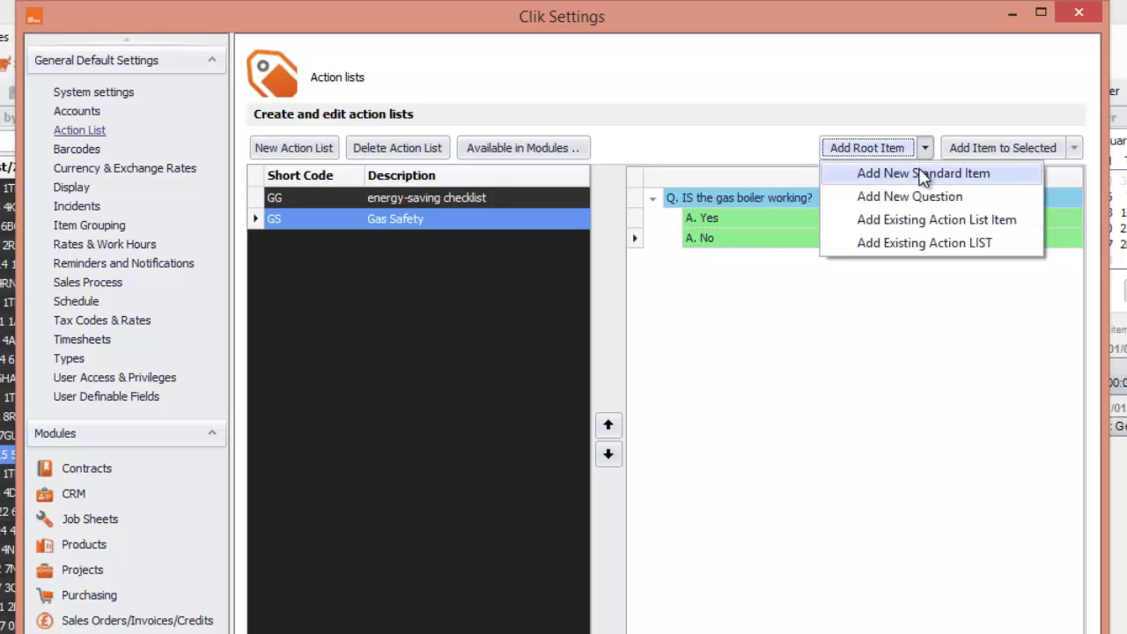
click(923, 174)
click(793, 258)
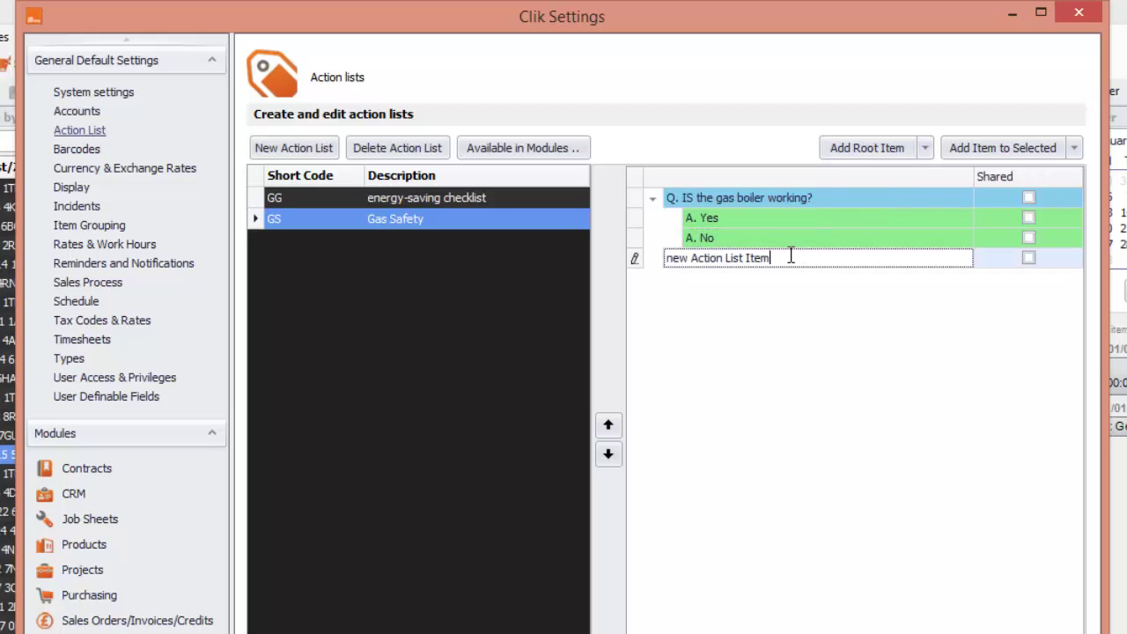
drag(791, 257, 628, 267)
key(BackSpace)
text(Tested)
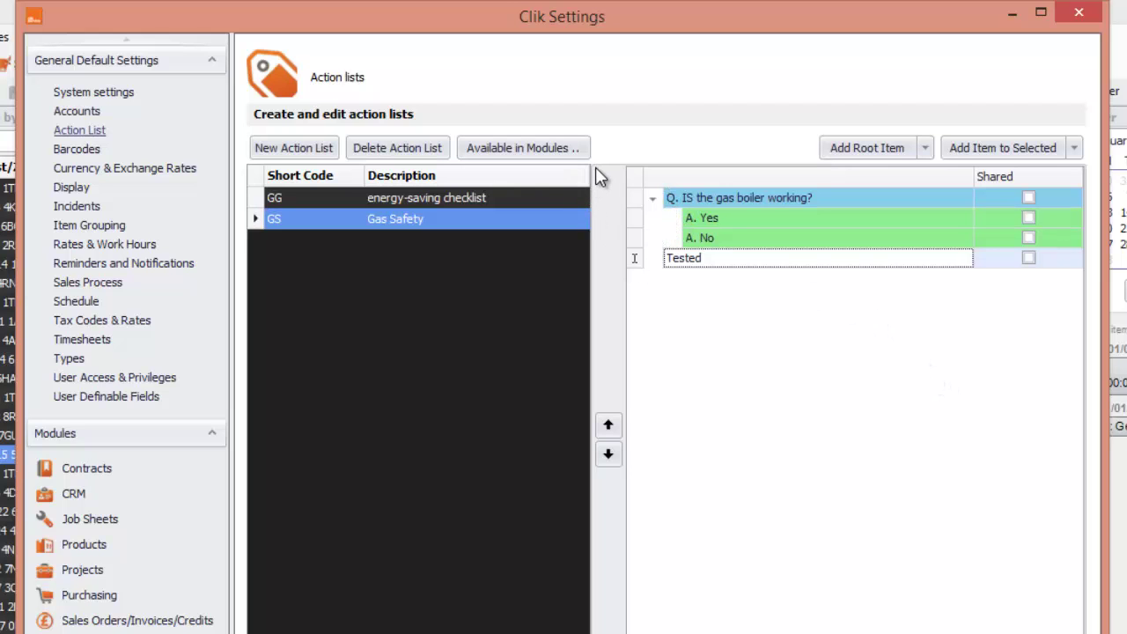
Make the Gas Safety list available to Service Incident and Job Sheets, then save it
click(557, 149)
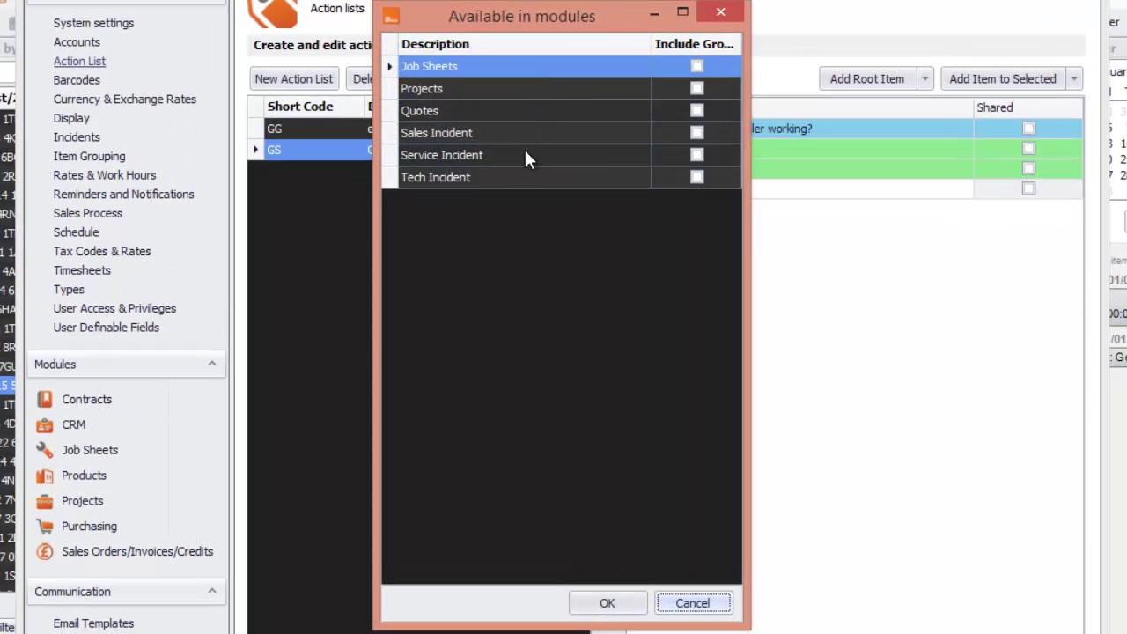
click(696, 155)
click(696, 154)
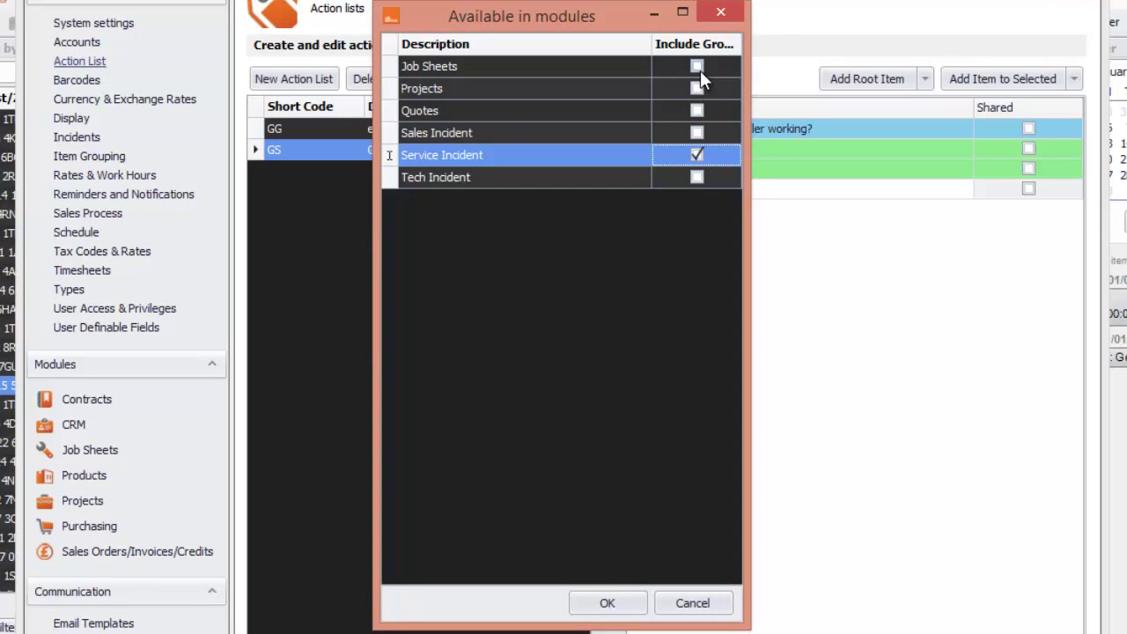
click(698, 67)
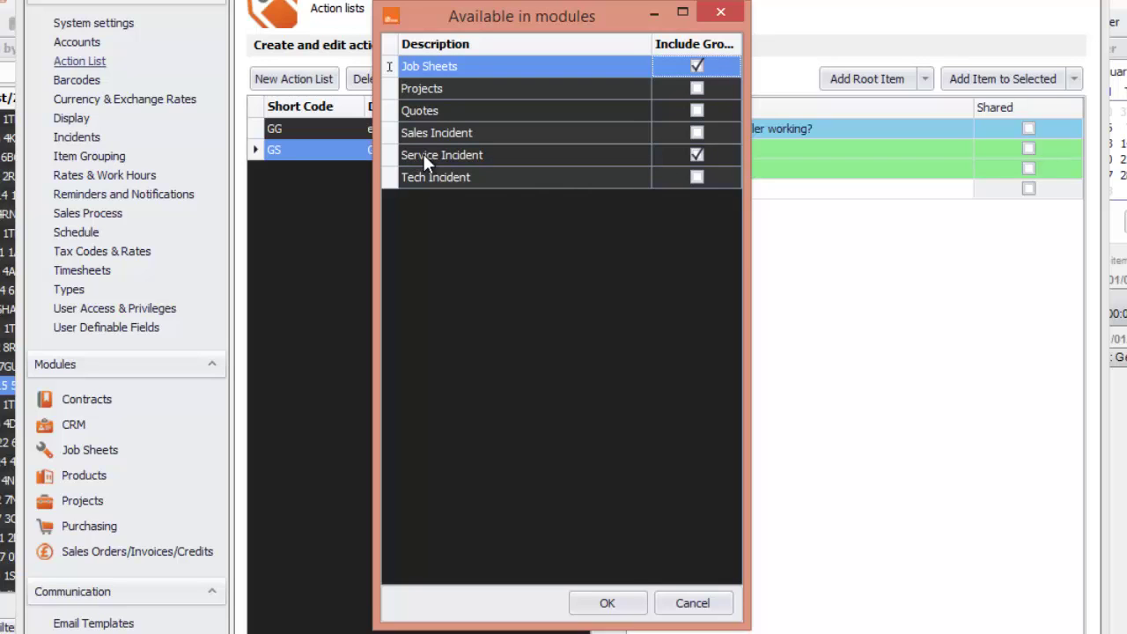
click(607, 603)
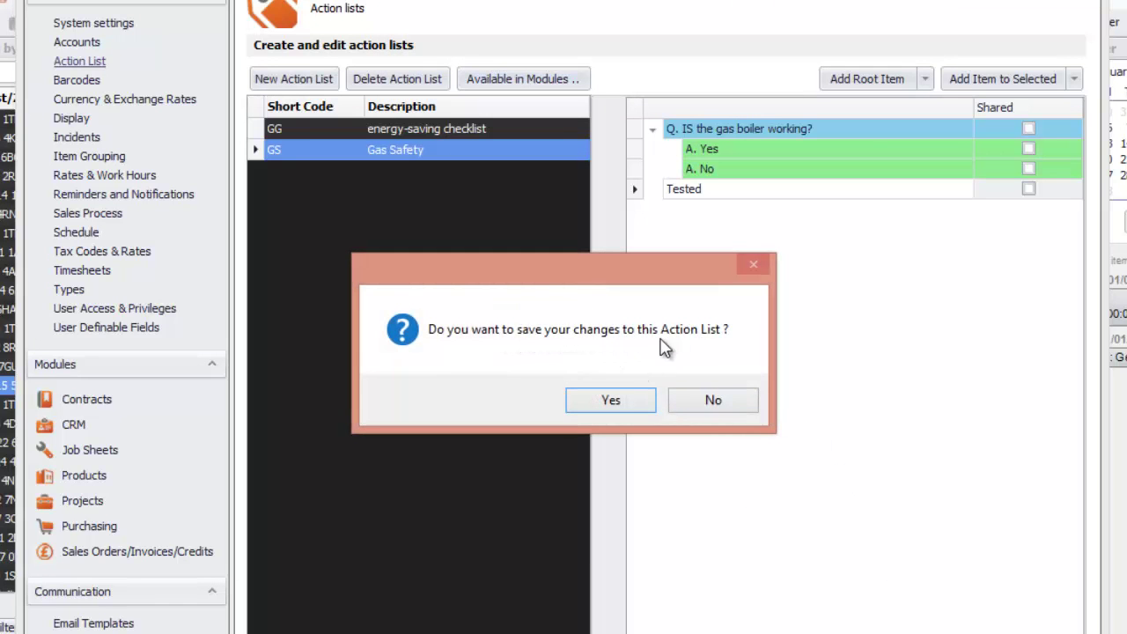
click(614, 401)
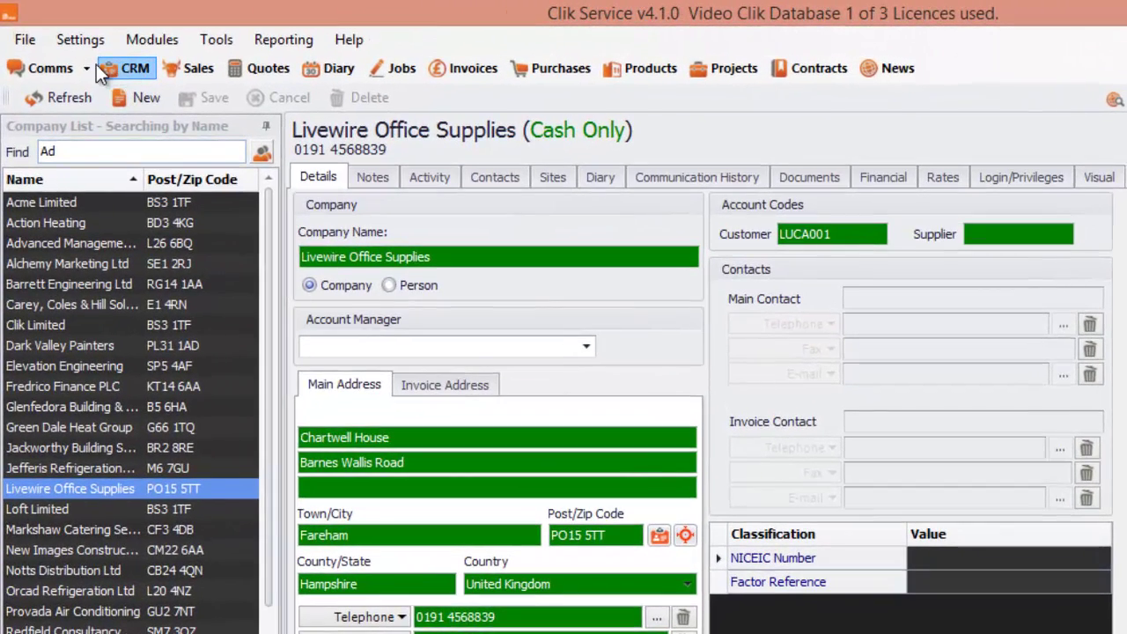
Start a new service incident for Barrett Engineering Ltd at its default site
click(72, 57)
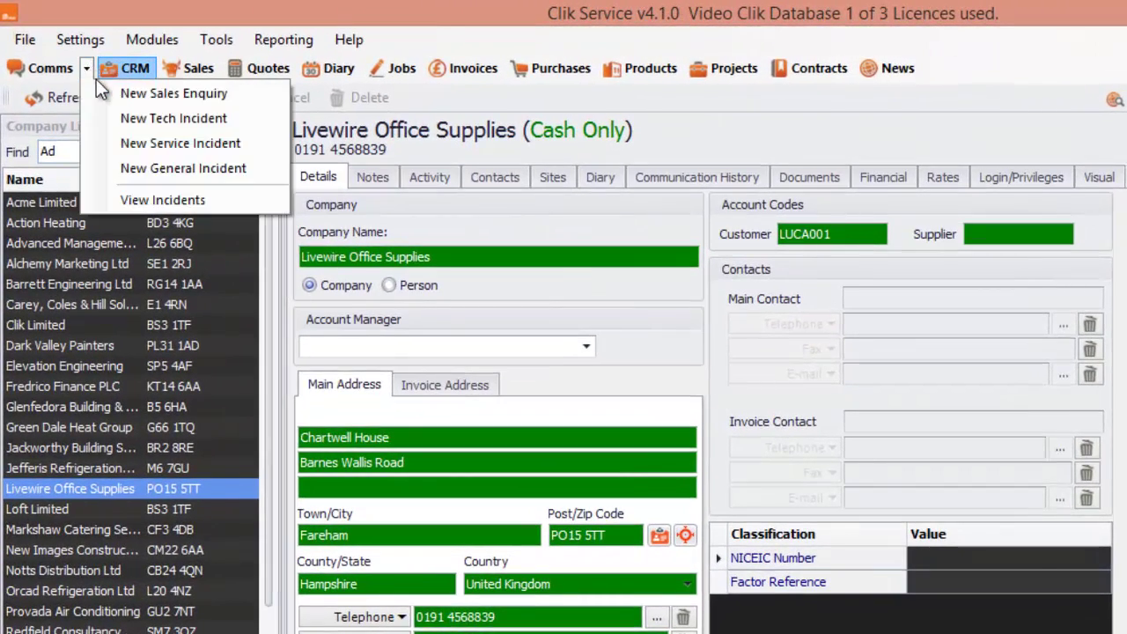
click(123, 145)
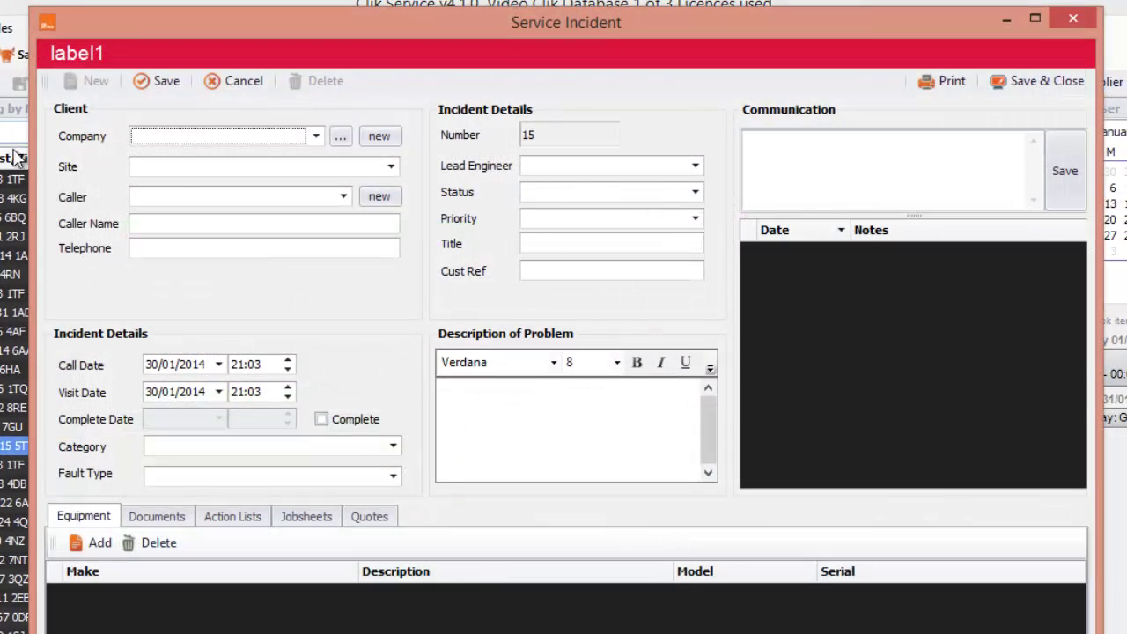
click(314, 139)
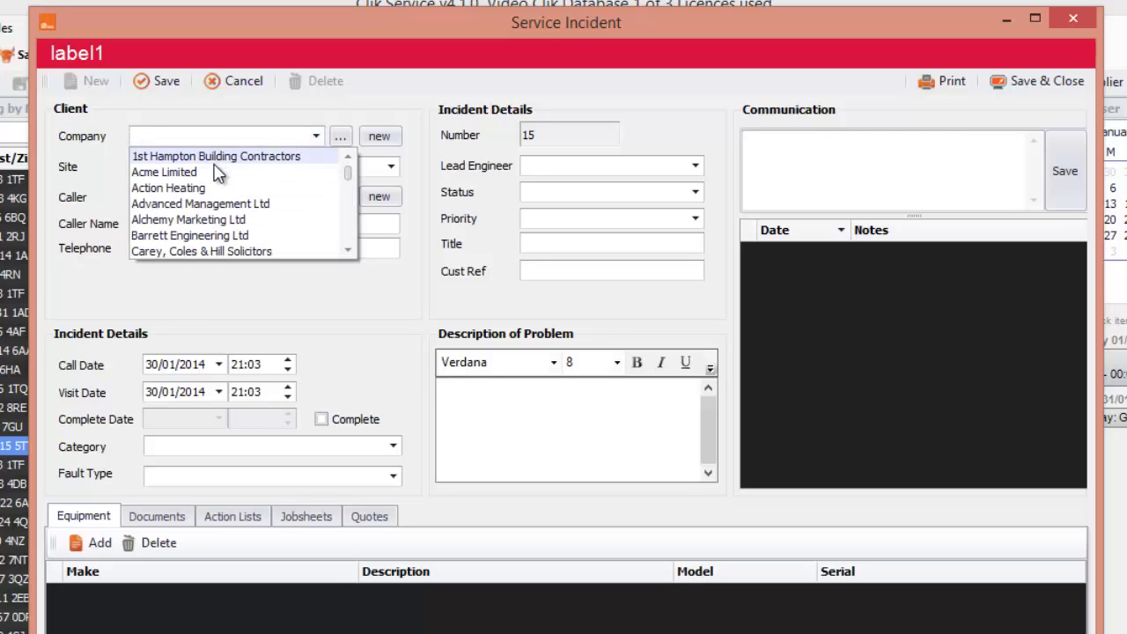
click(201, 235)
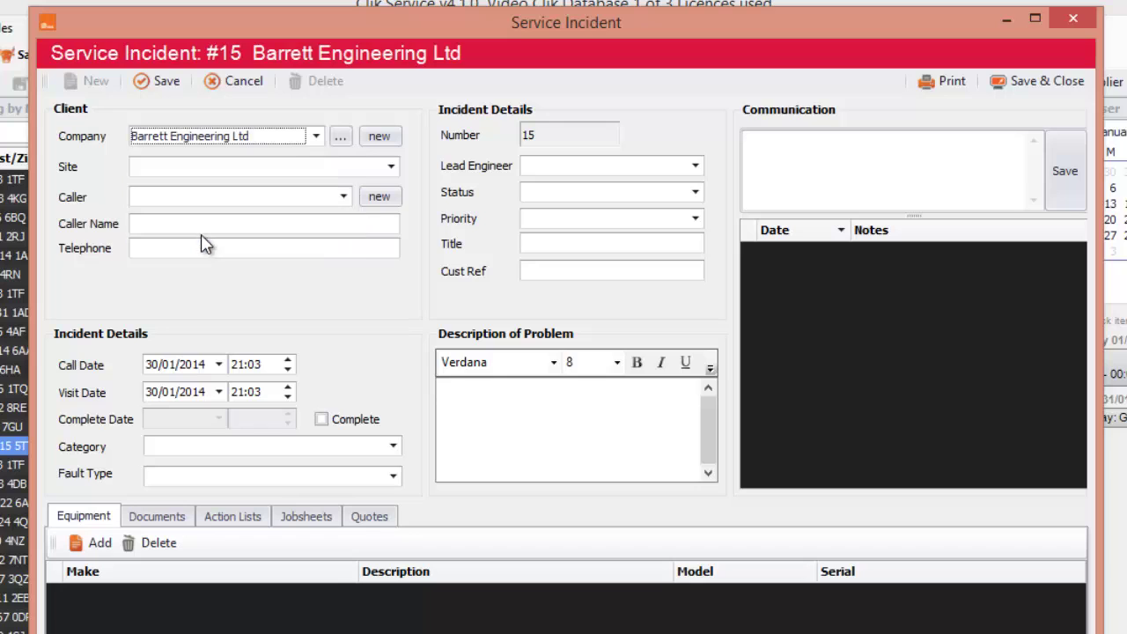
click(390, 169)
click(298, 208)
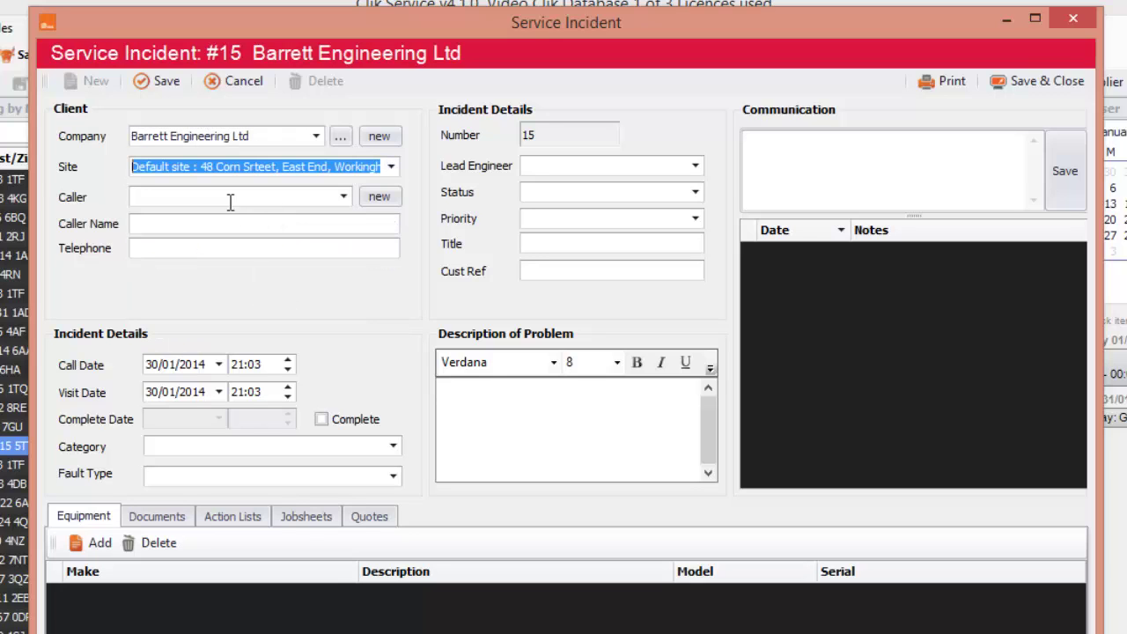
click(348, 204)
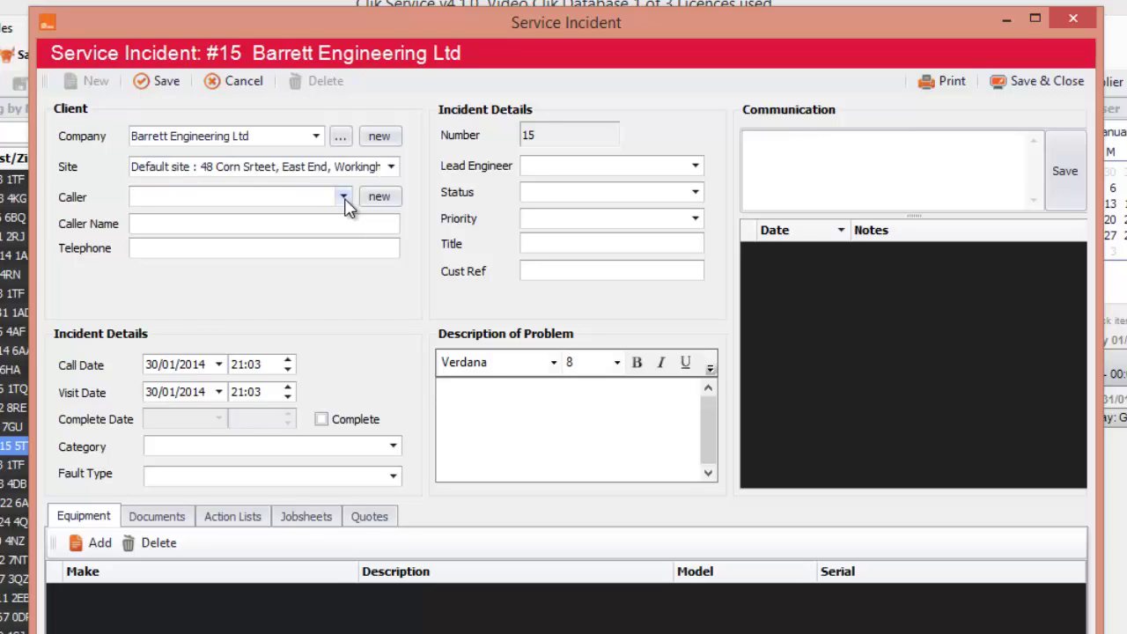
click(289, 222)
click(261, 246)
Set the incident category to Installation and fault type to Breakdown
click(393, 446)
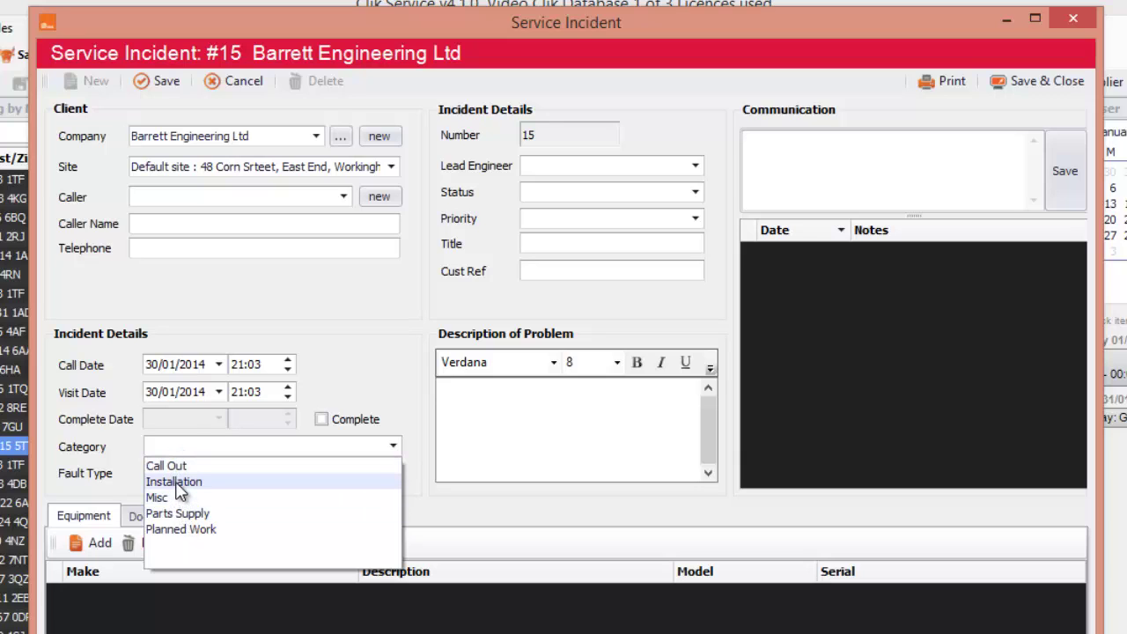
click(176, 483)
click(393, 476)
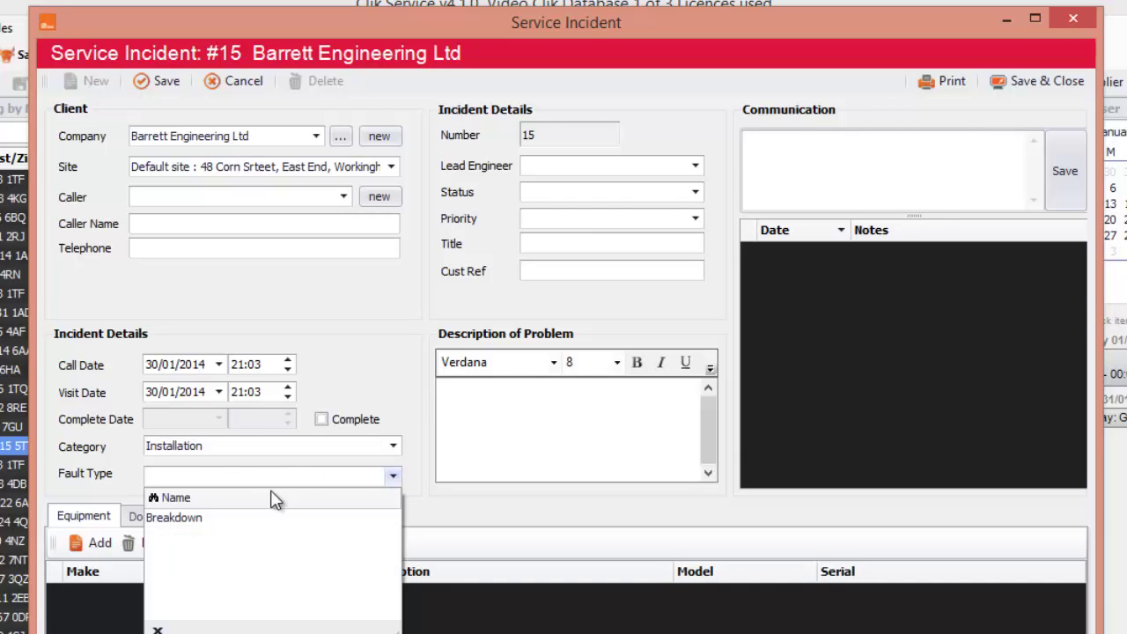
click(204, 520)
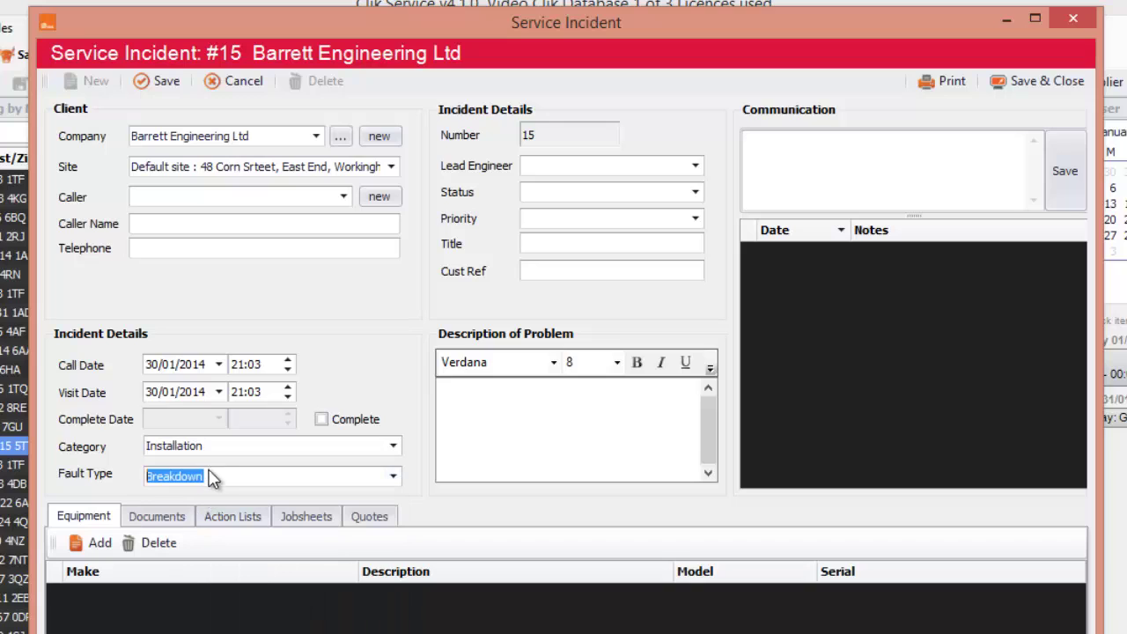
drag(214, 473, 118, 476)
click(345, 201)
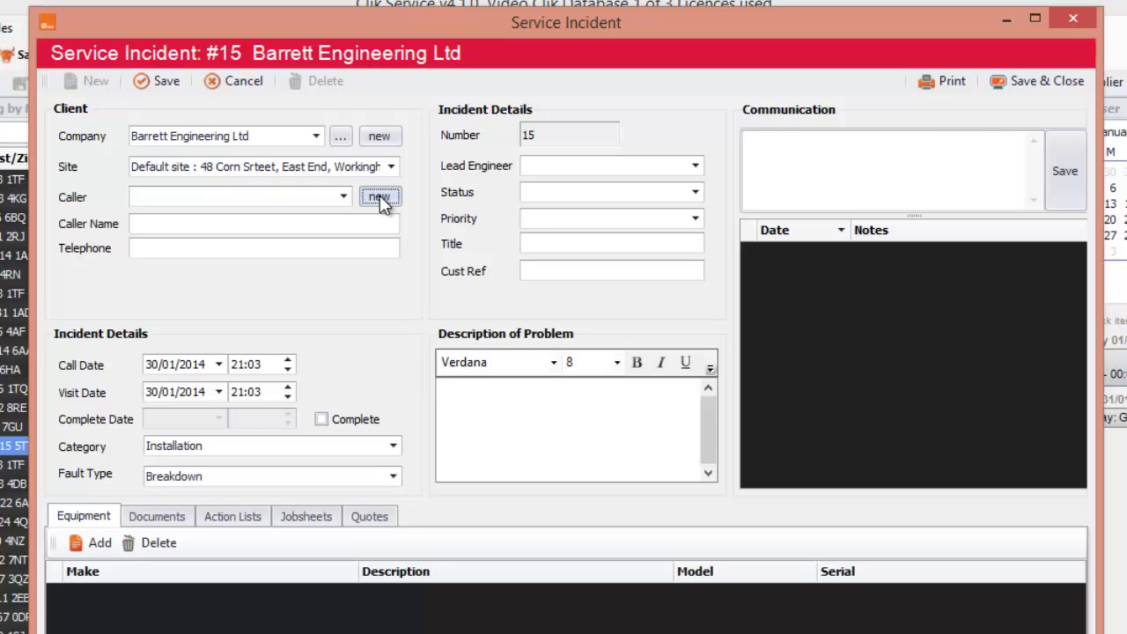
Create a new caller contact with first name, surname and position 'GAs Engineer'
click(380, 195)
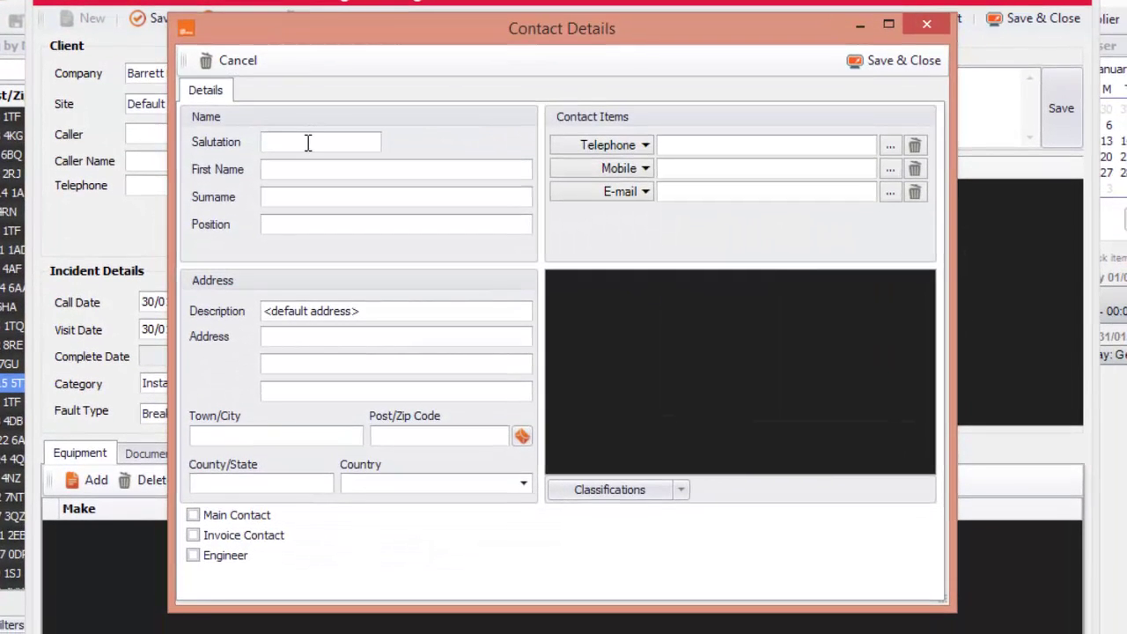
click(310, 143)
click(334, 197)
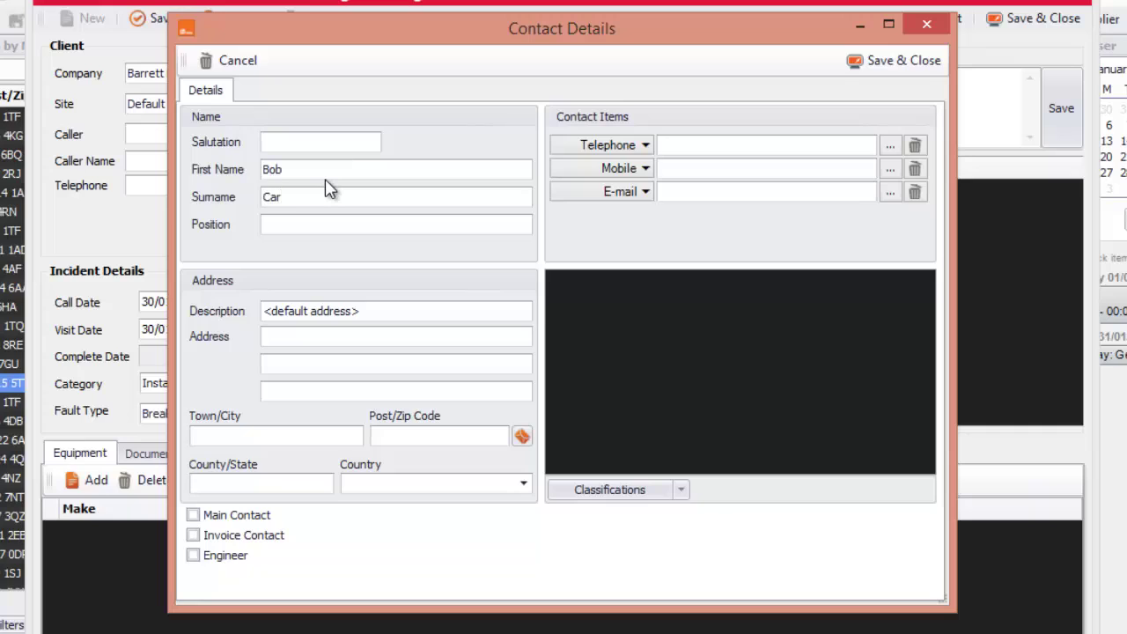
click(353, 225)
text(GAs Engineer)
Enter the contact's telephone number and mark them as main contact
click(671, 147)
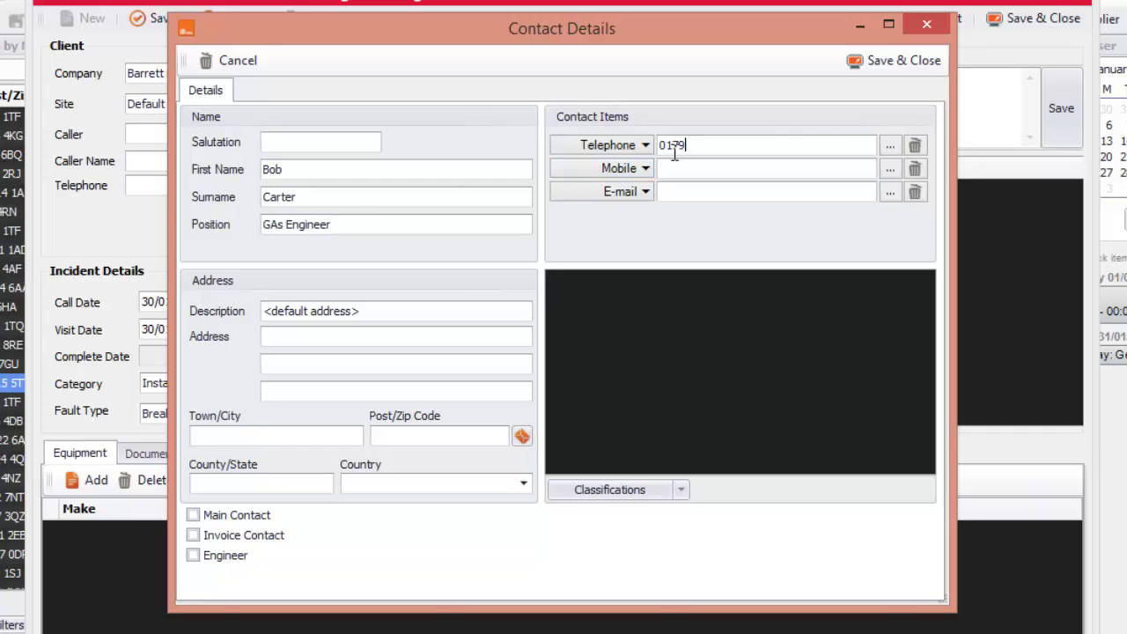
click(356, 312)
drag(376, 312, 212, 314)
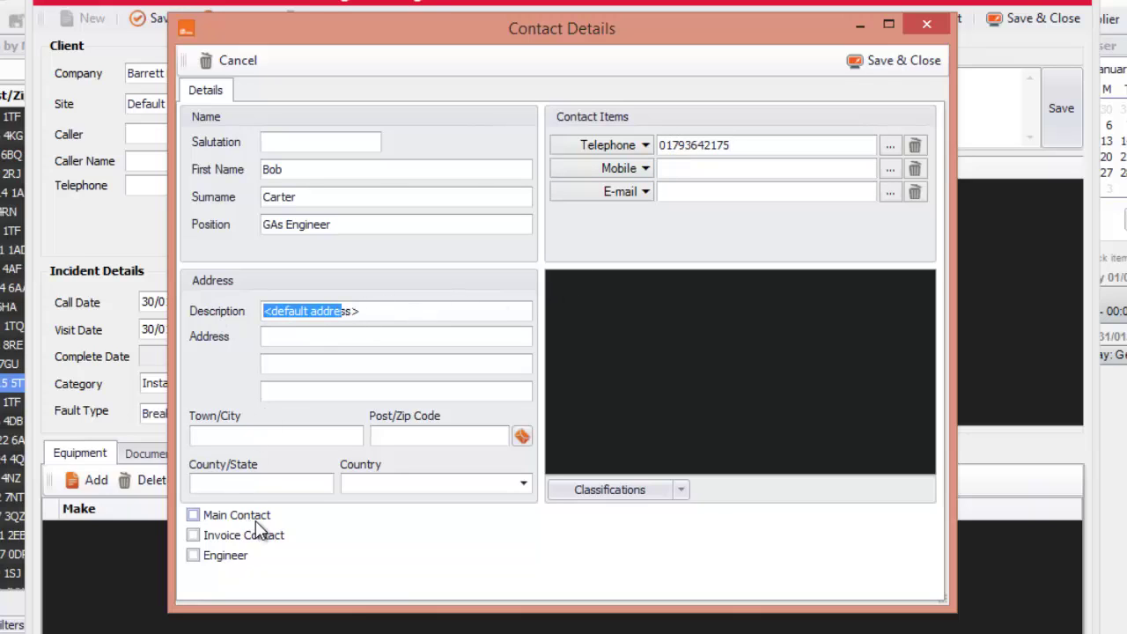
click(209, 519)
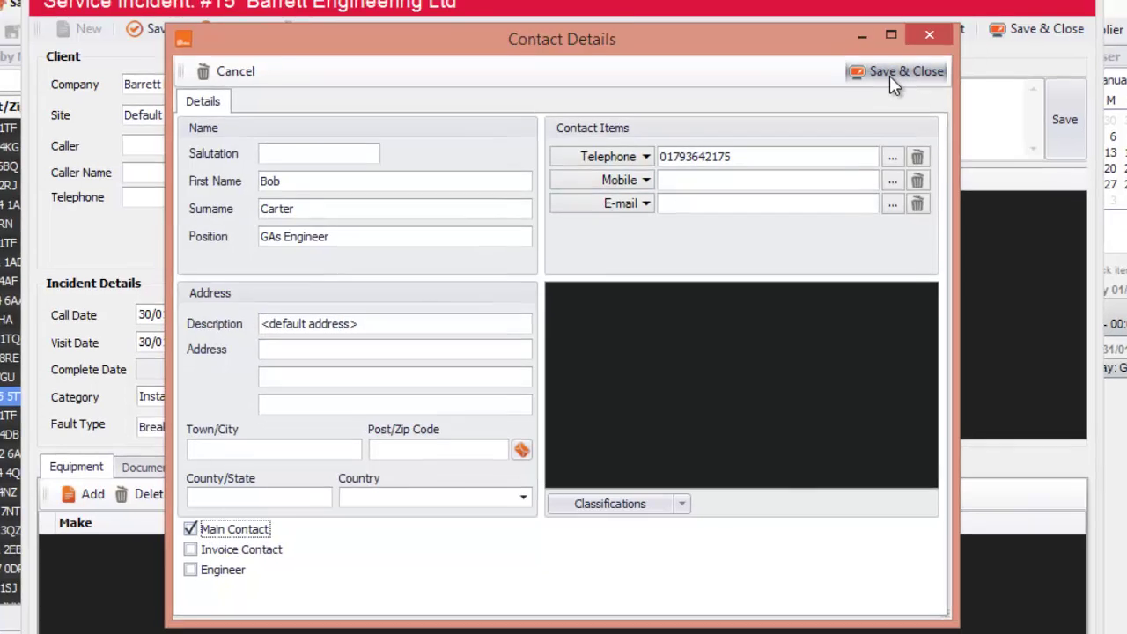
Save the new contact as caller and describe the problem as 'Boiler making strange sounds'
click(891, 77)
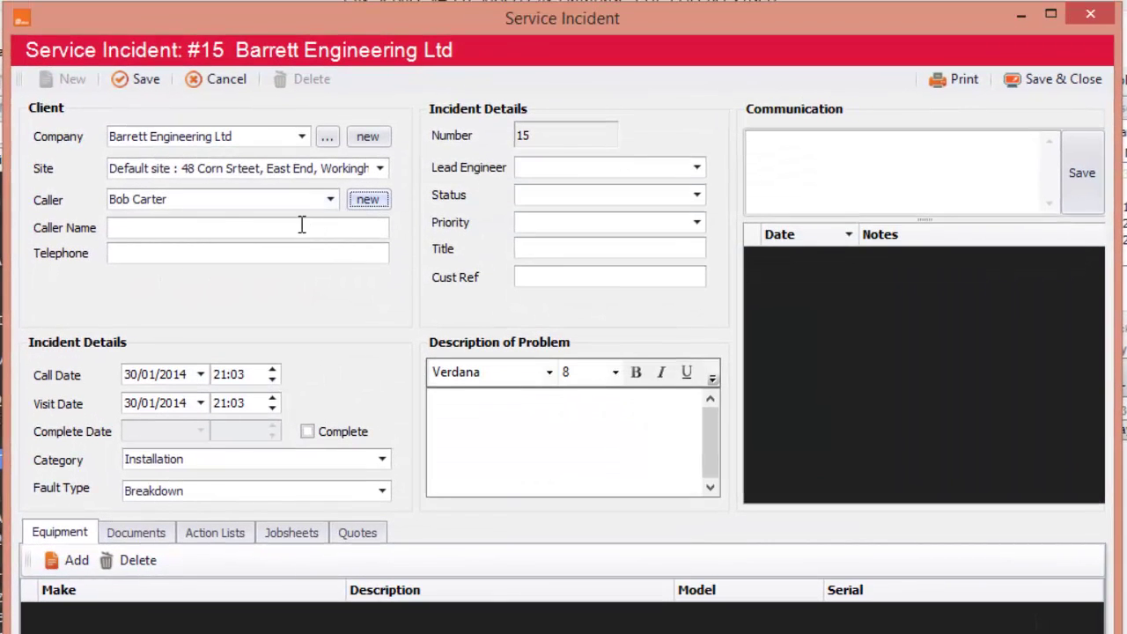
click(301, 227)
click(132, 252)
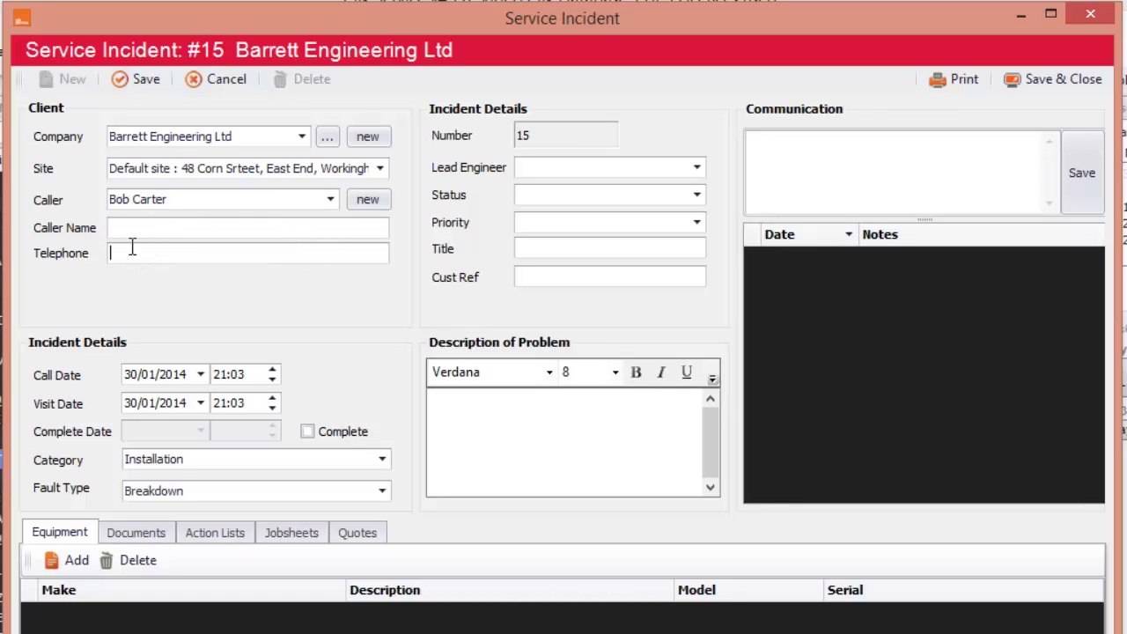
click(485, 405)
text(Boiler making)
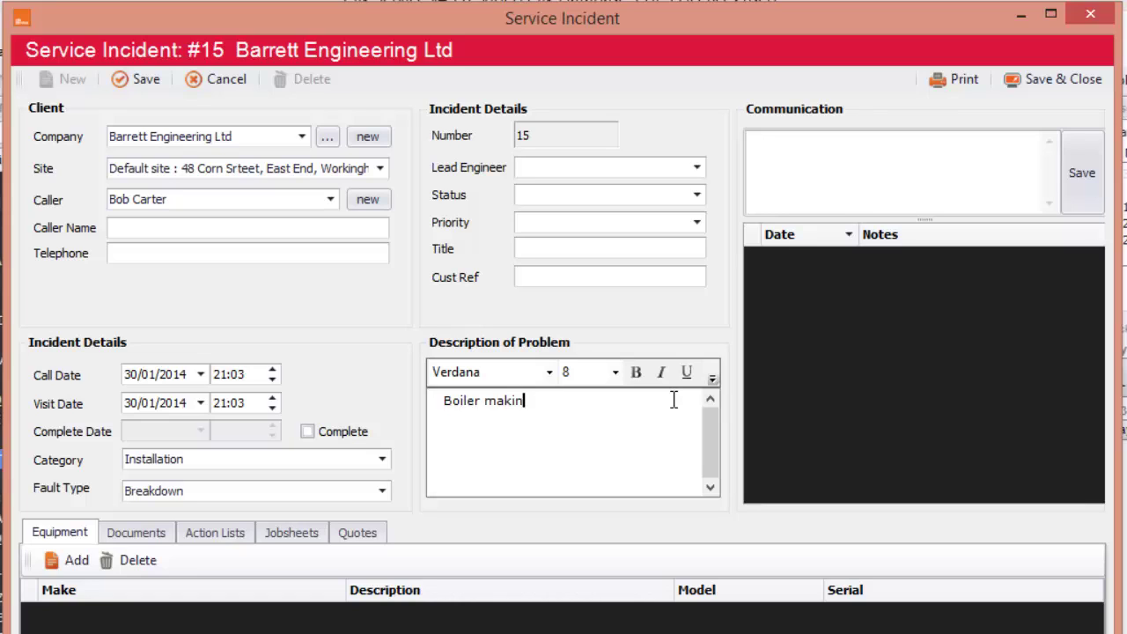
text( strange sounds)
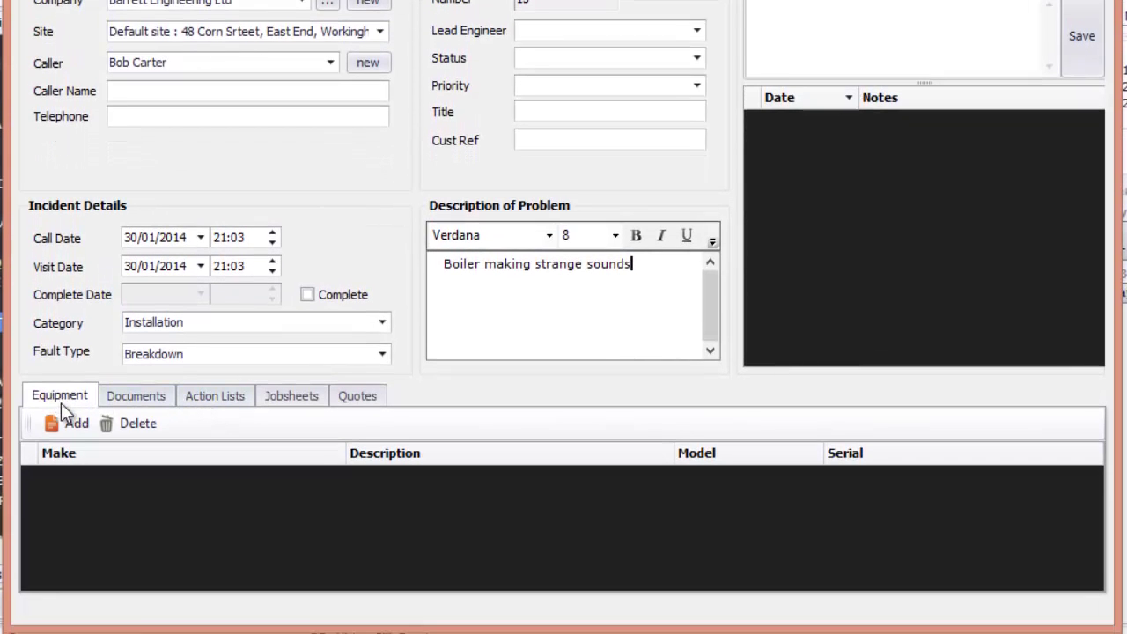
Attach the GS Gas Safety action list to incident #15
click(136, 396)
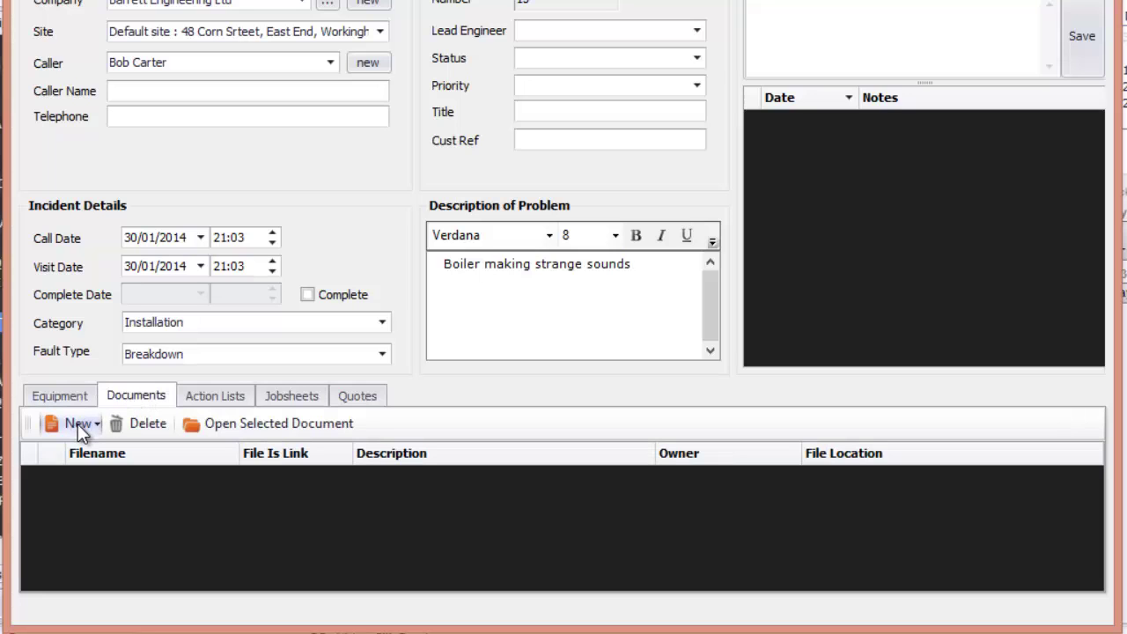
click(221, 402)
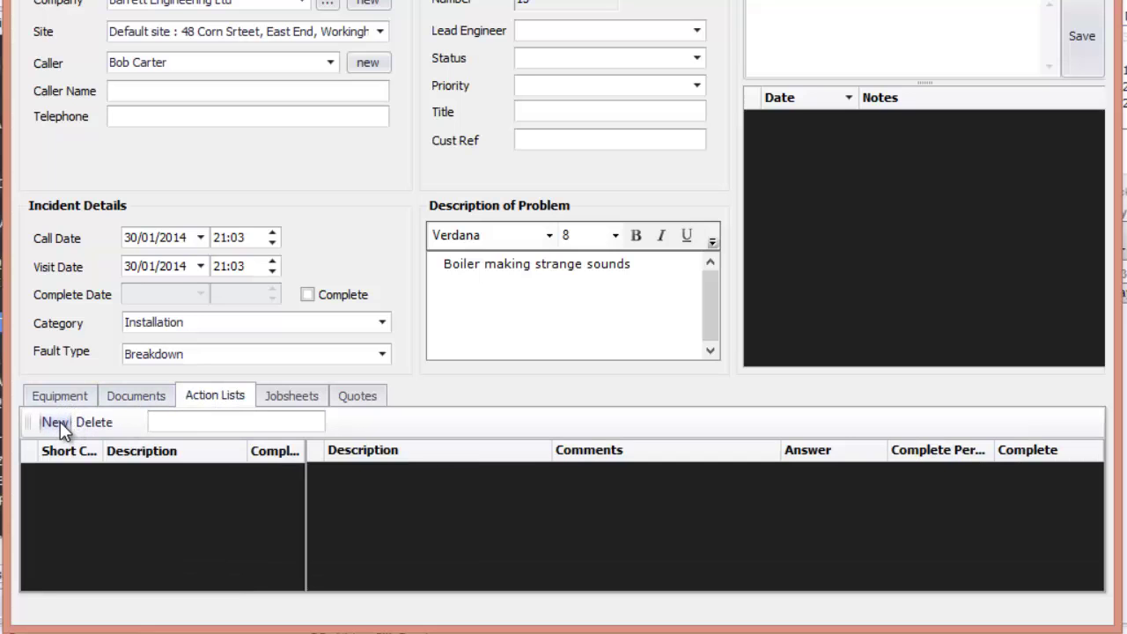
click(60, 422)
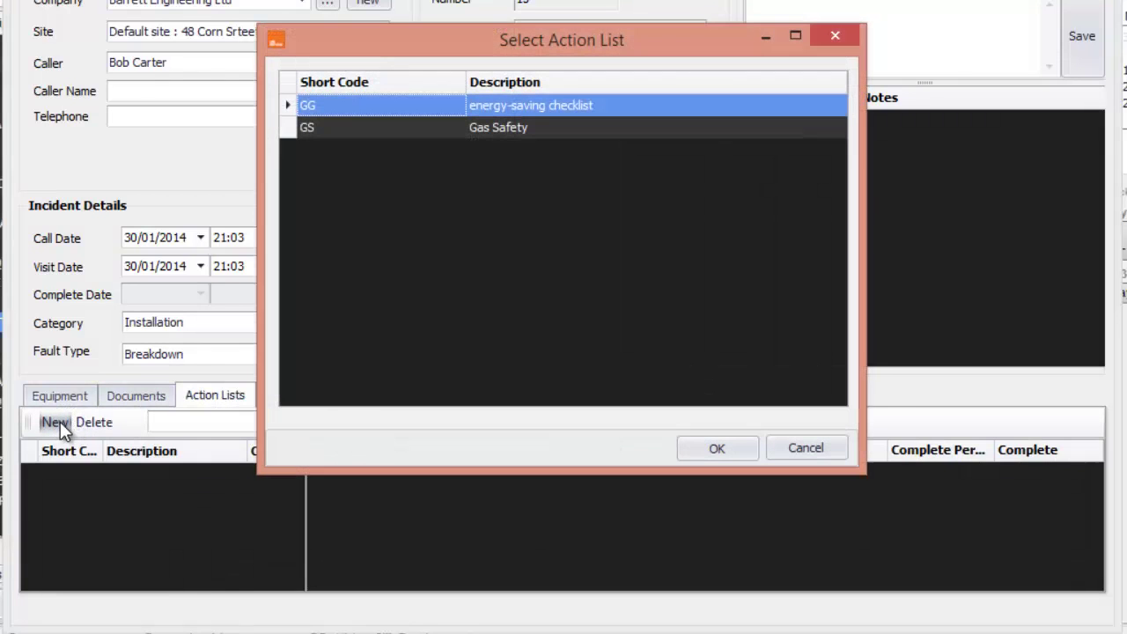
click(499, 129)
click(713, 449)
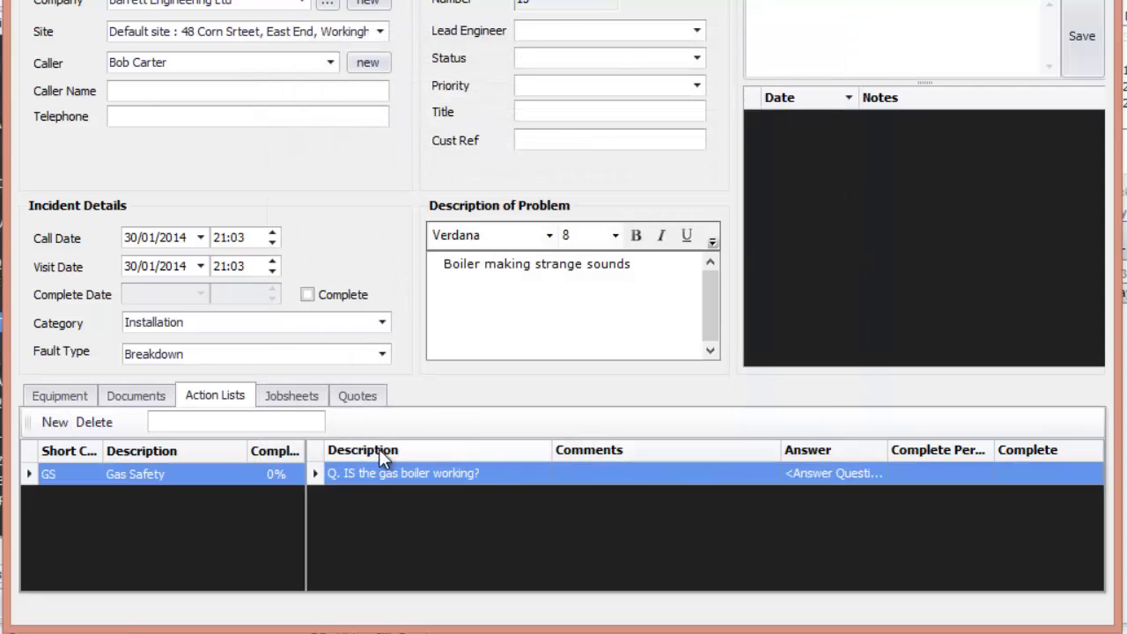
Answer Yes to the boiler question and tick Tested complete at 100%
click(867, 473)
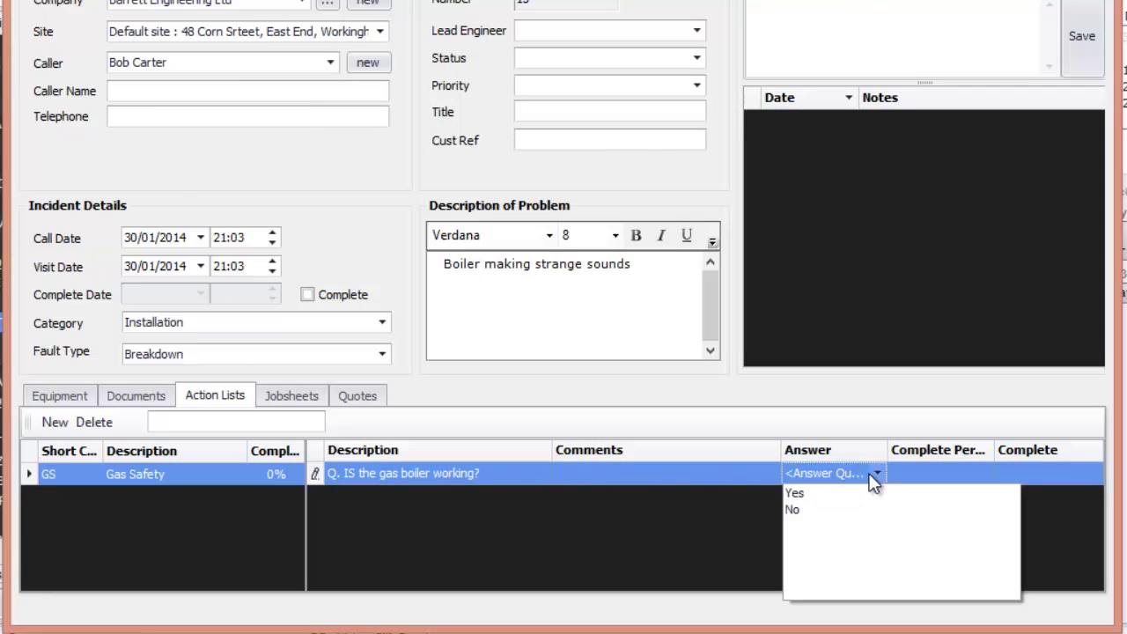
click(809, 491)
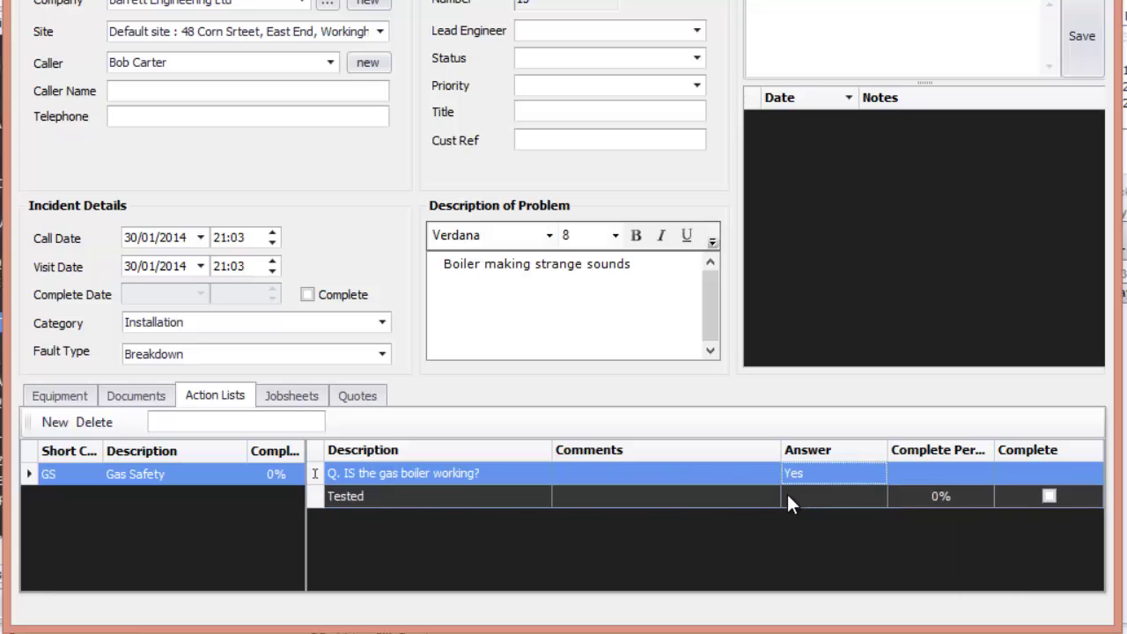
click(373, 498)
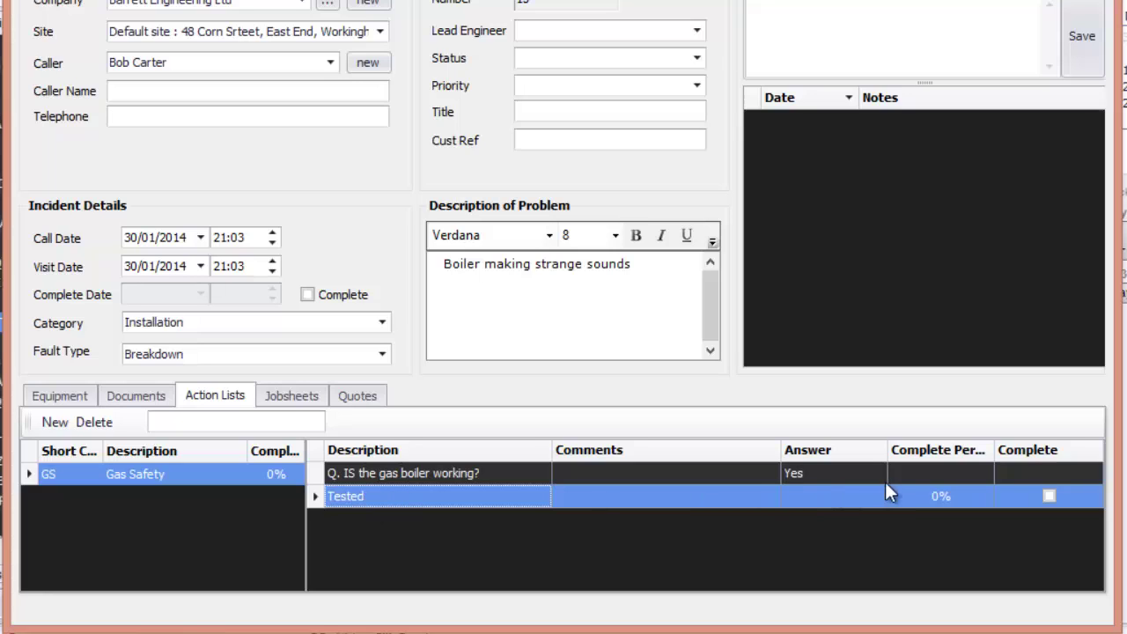
click(826, 496)
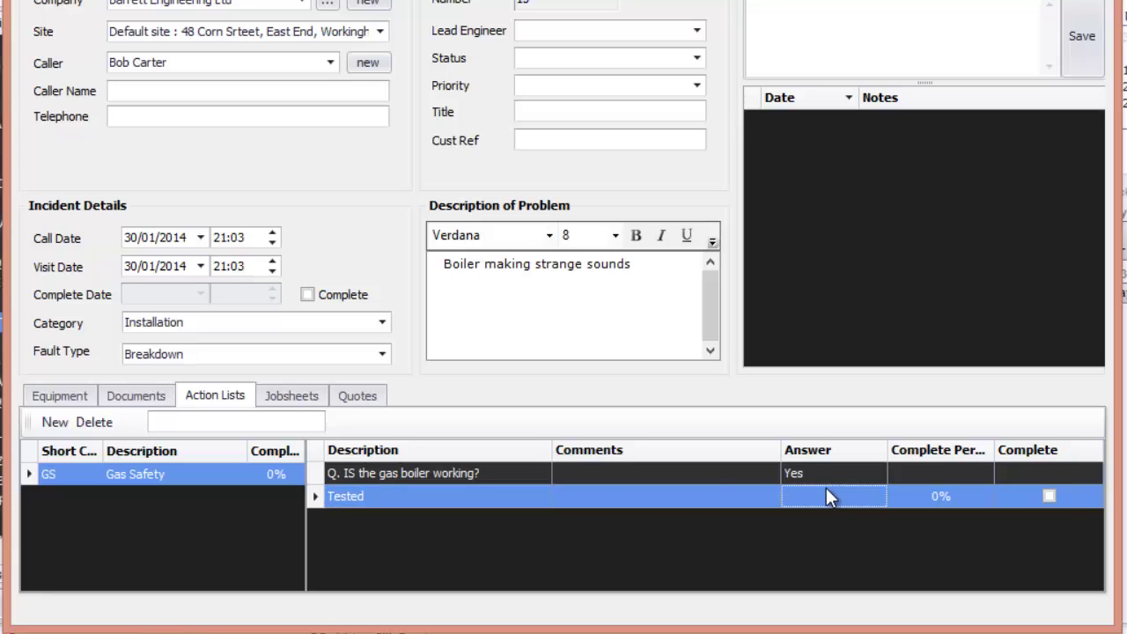
click(1050, 497)
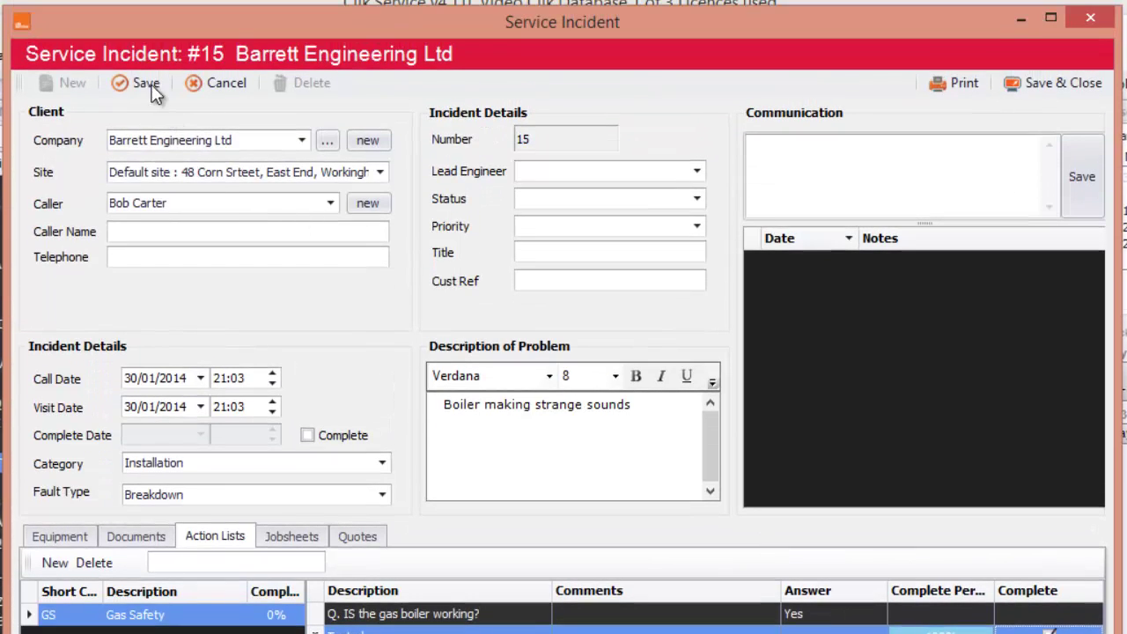
Save incident #15 and create Job Sheet 1023 from its Jobsheets tab
click(146, 82)
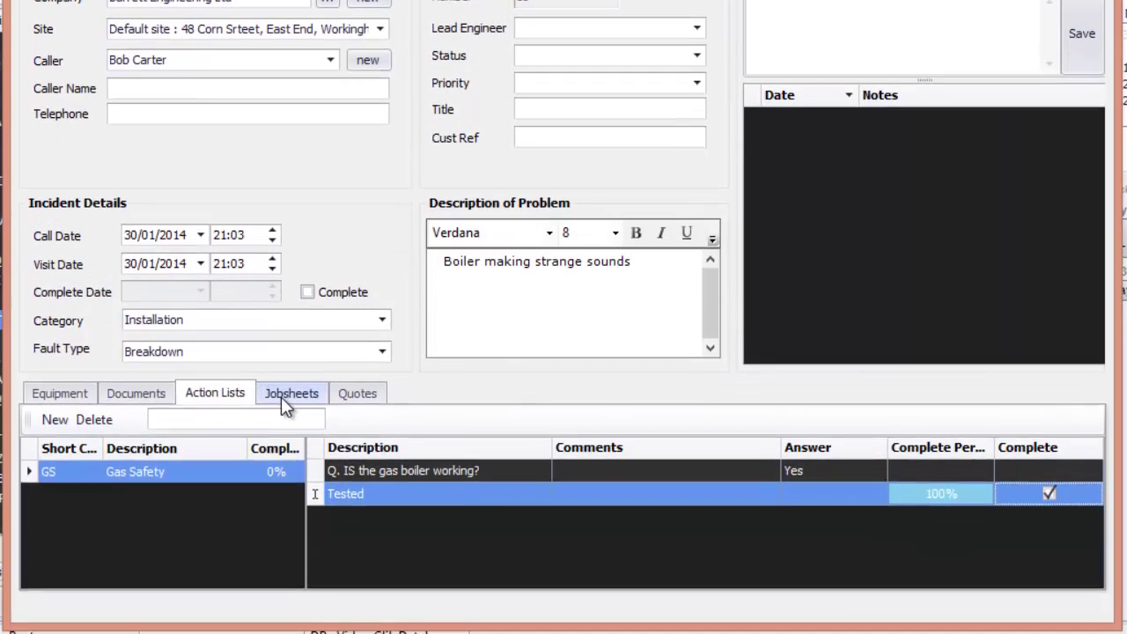
click(284, 467)
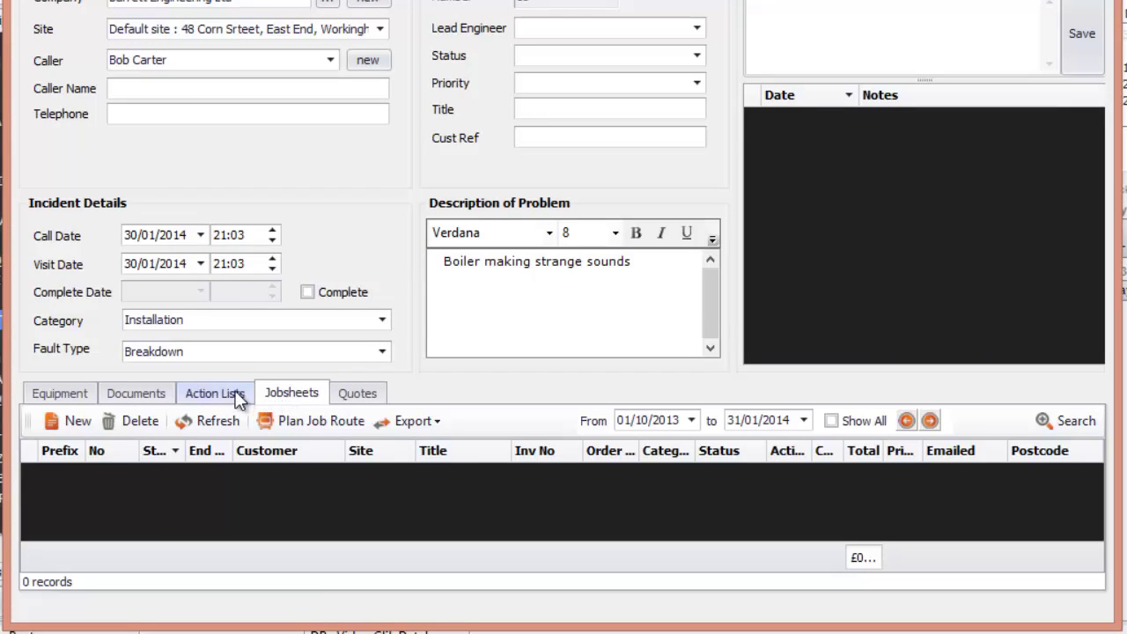
click(70, 422)
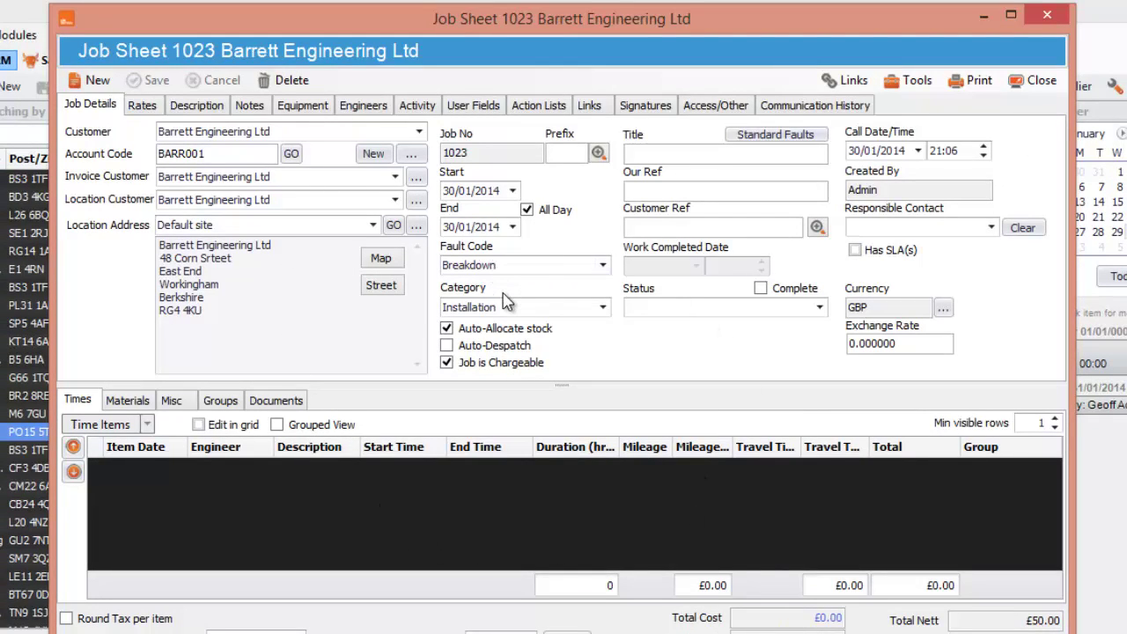
Add the GS Gas Safety action list to job sheet 1023
click(302, 107)
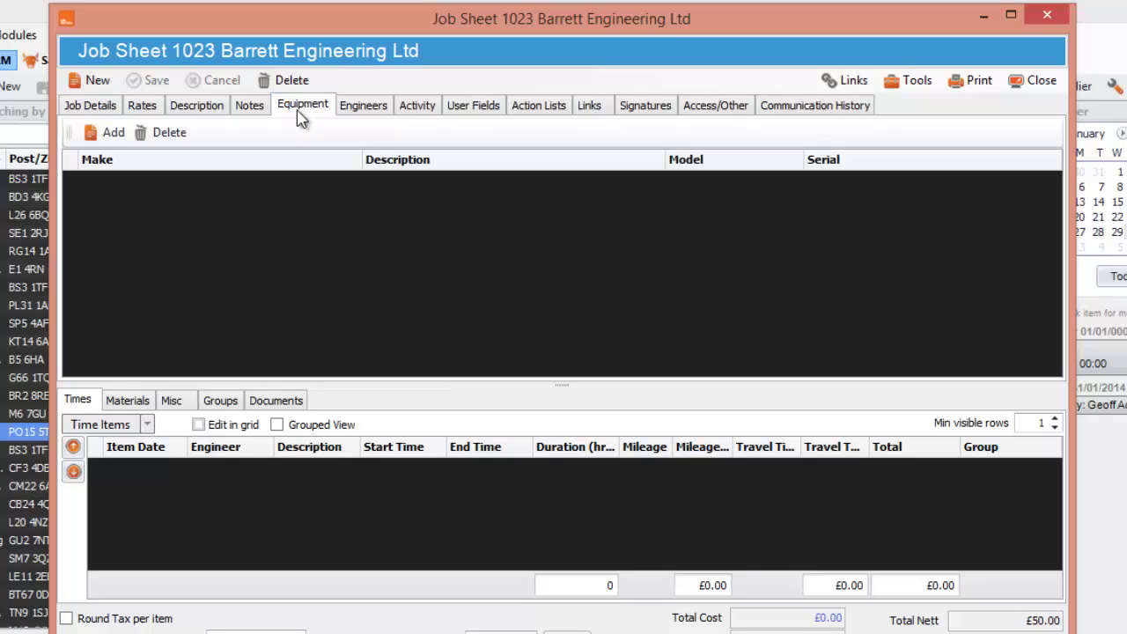
click(526, 110)
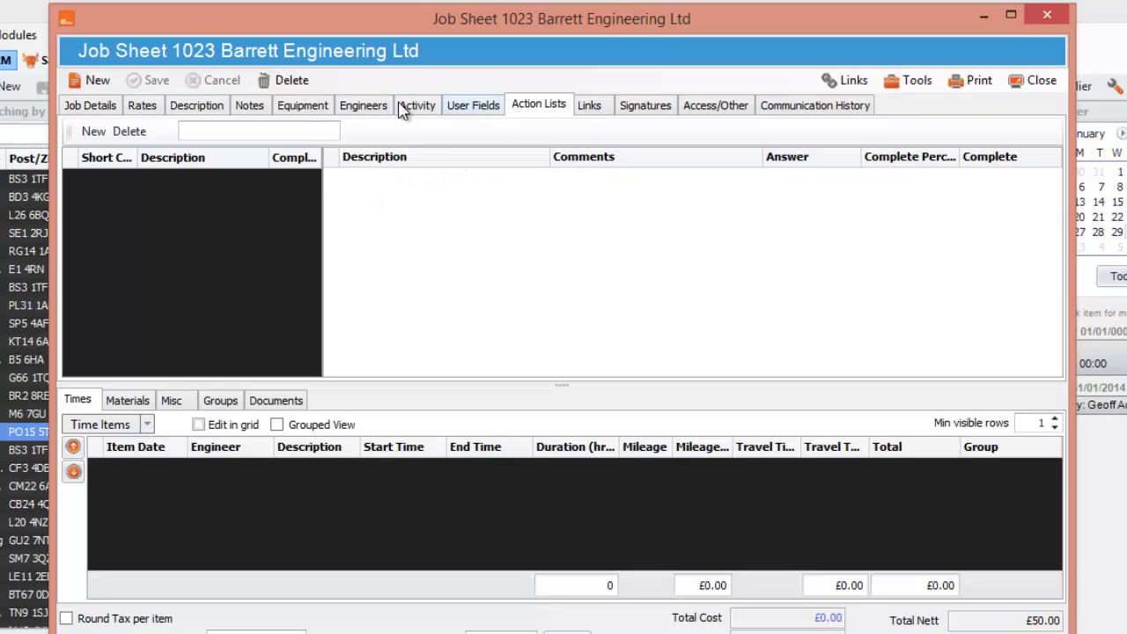
click(92, 131)
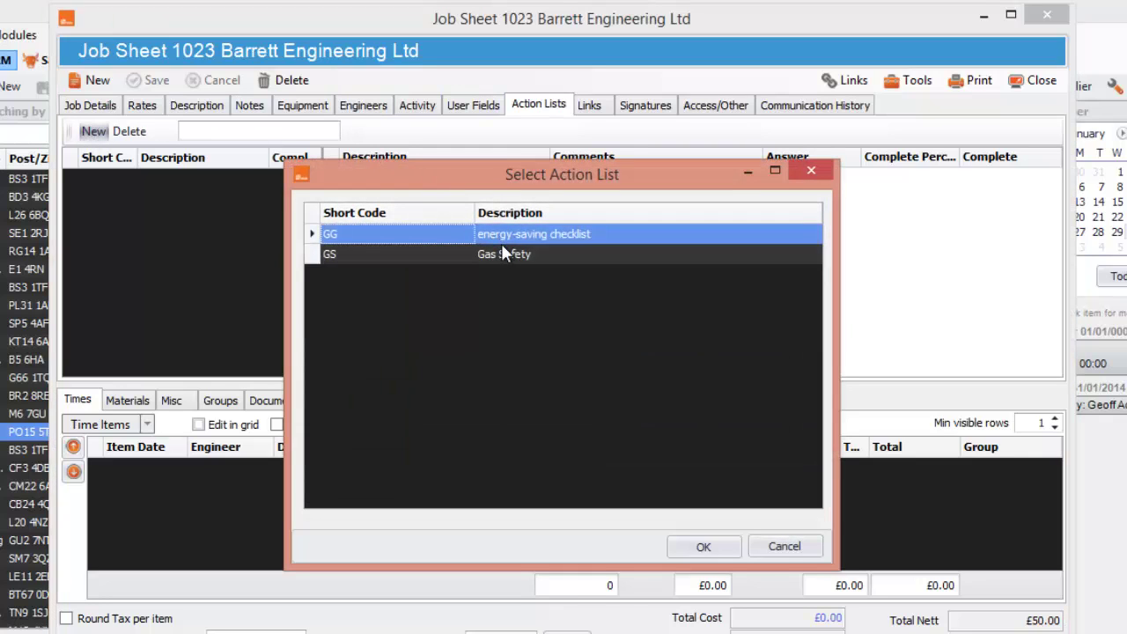
click(503, 254)
click(712, 546)
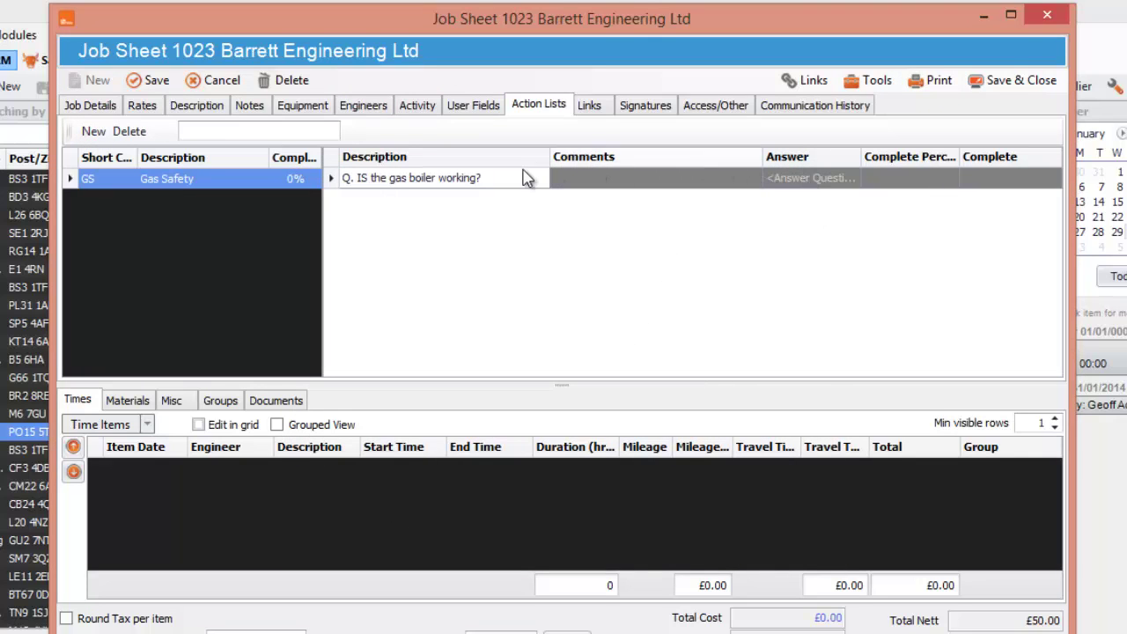
Answer Yes to the boiler question, tick Tested complete, then save and close the job sheet
click(803, 181)
click(812, 199)
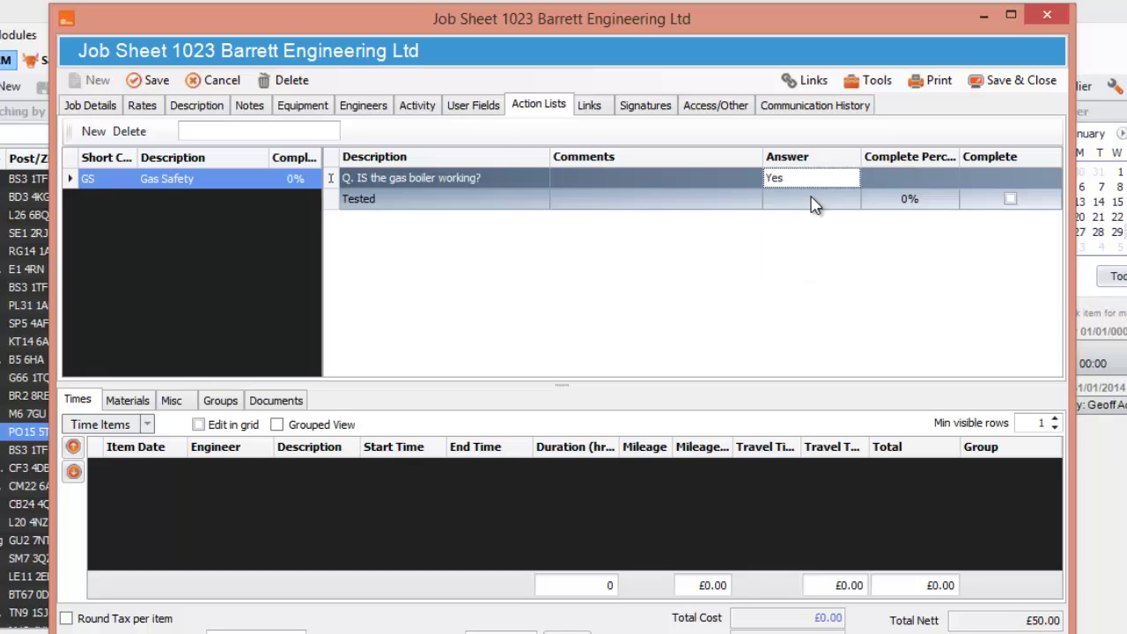
click(1010, 199)
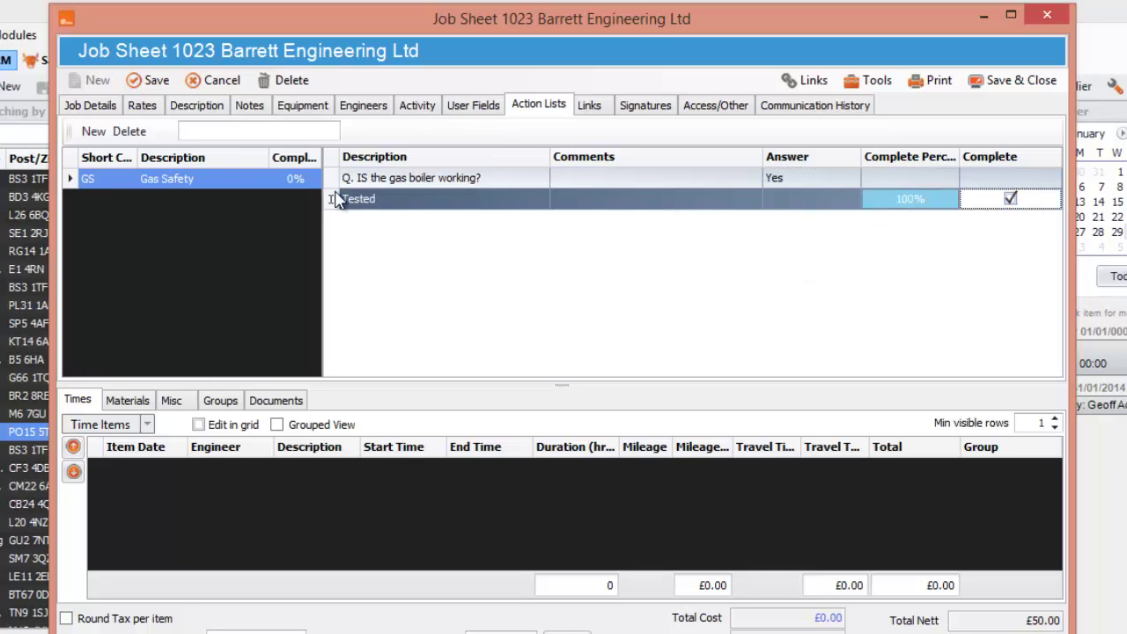
click(145, 80)
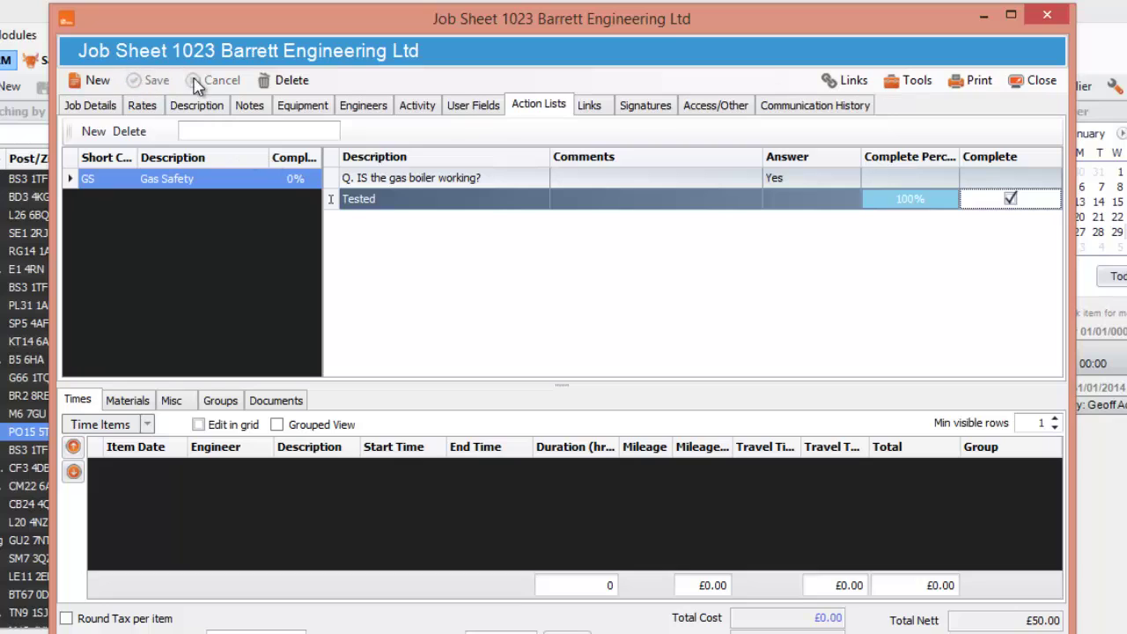
click(1019, 94)
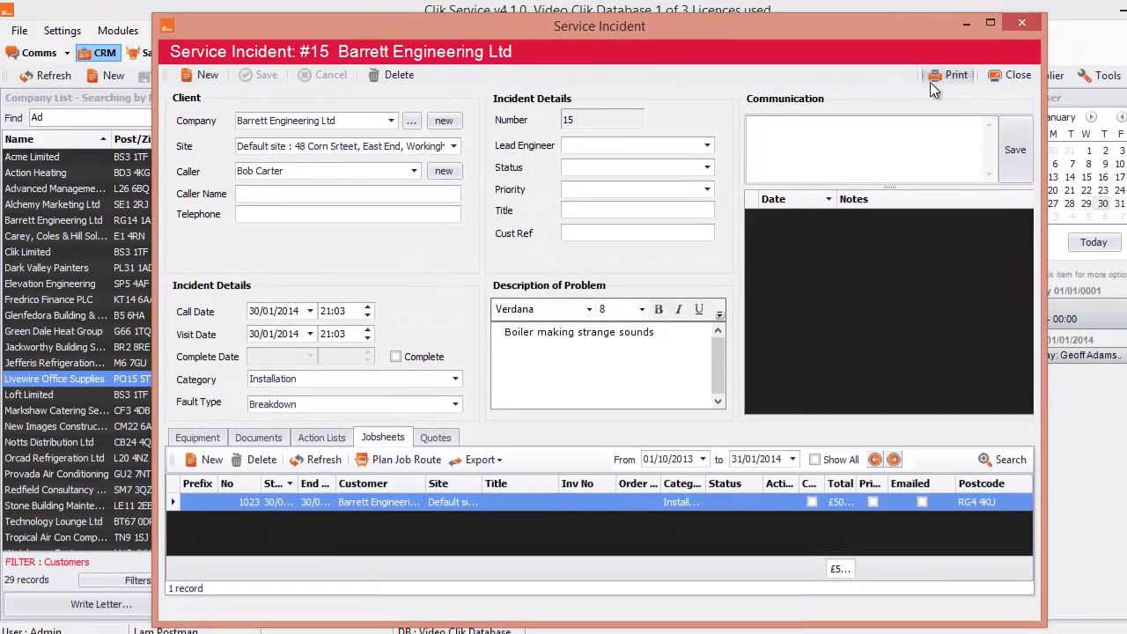